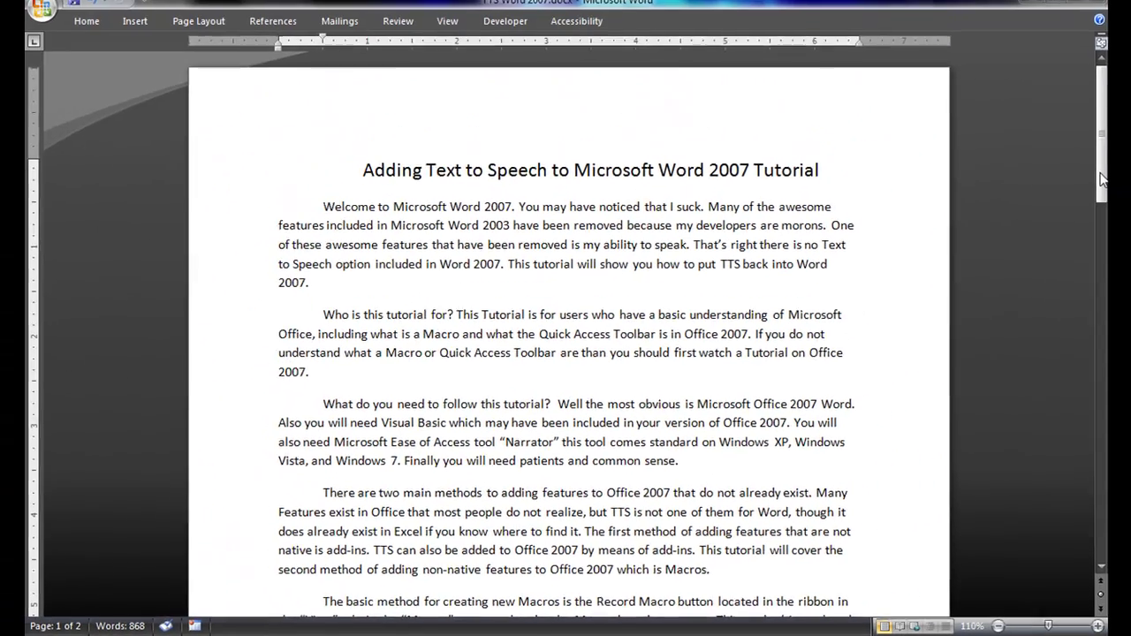
Step: Start recording a new macro from the View tab's Macros menu, then cancel it
left_click_drag(1103, 180, 1104, 269)
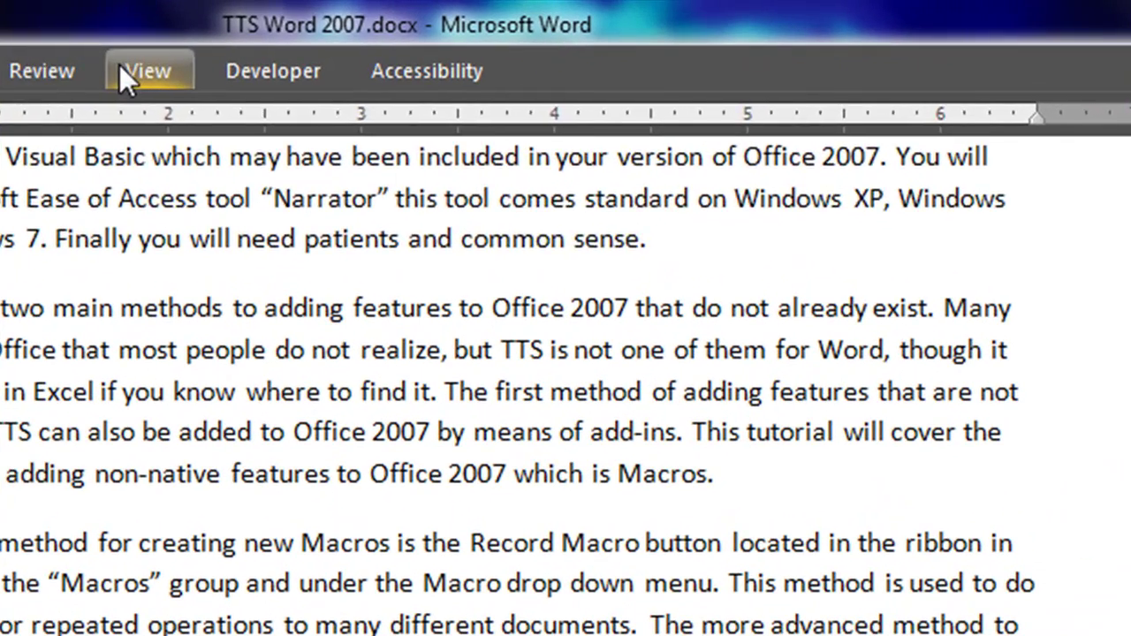
left_click(121, 67)
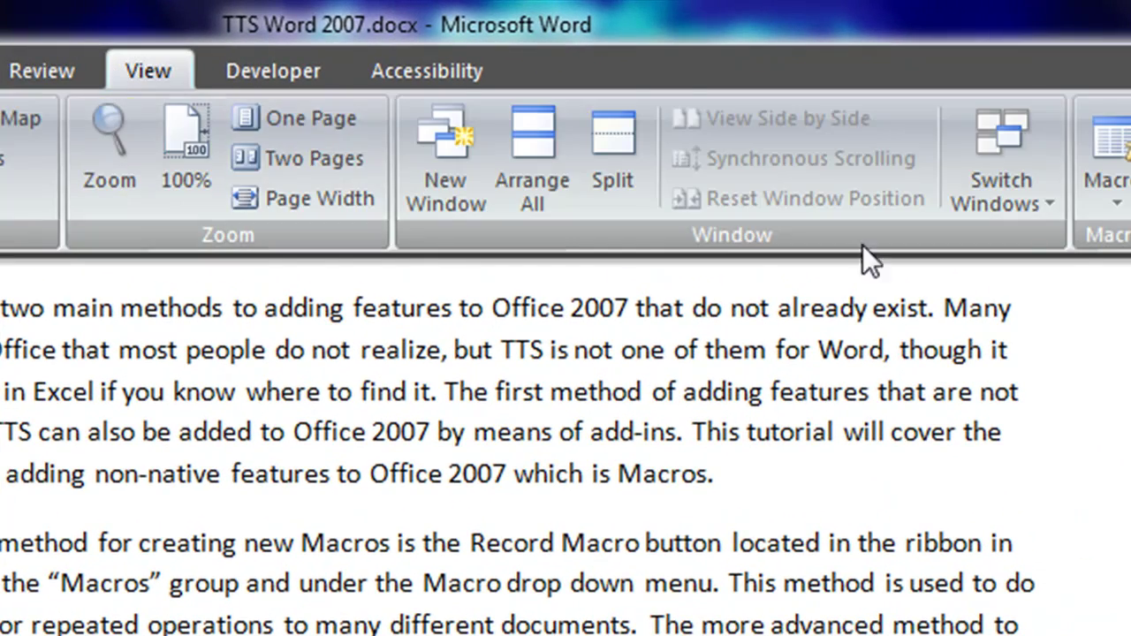
left_click(1113, 205)
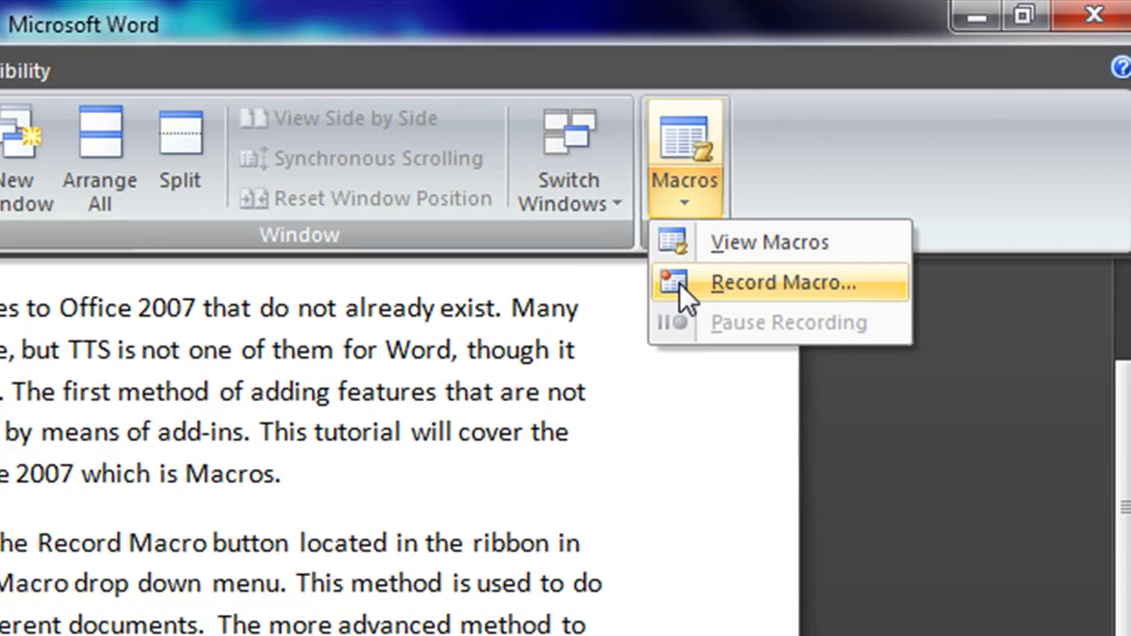
left_click(827, 283)
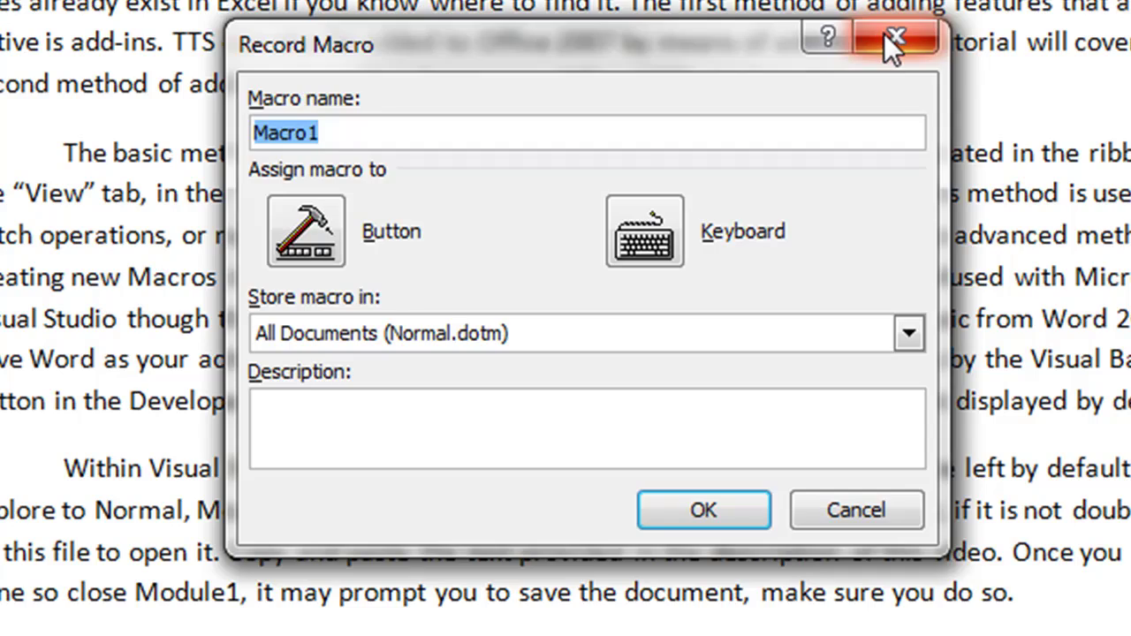
left_click(888, 37)
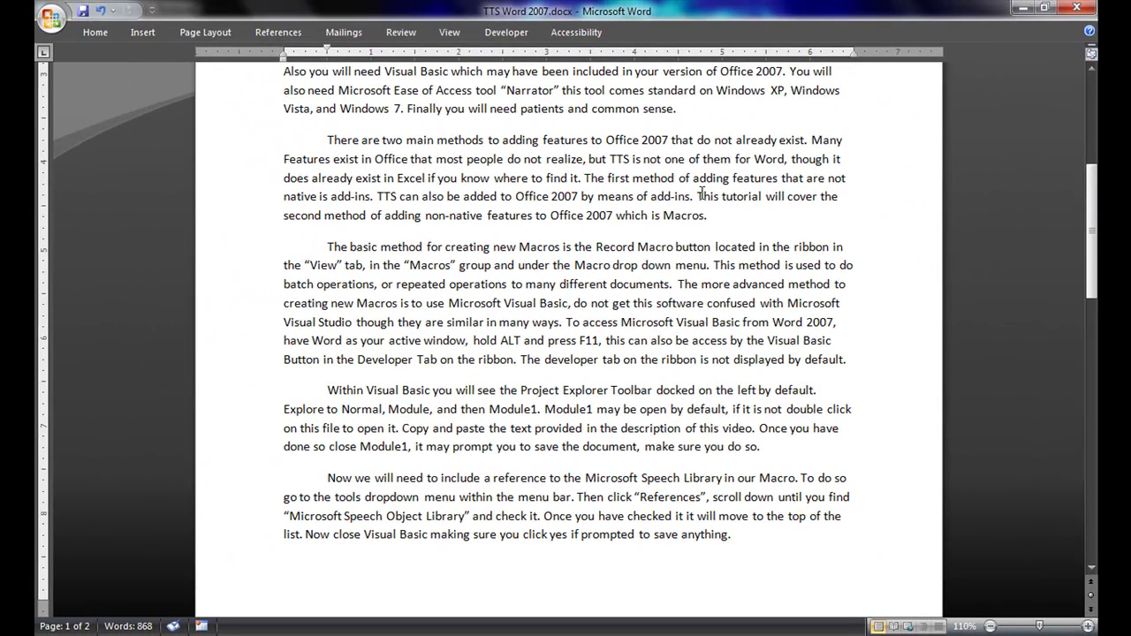
Step: Open the Visual Basic editor with Alt+F11, close it, and reopen it from the Developer tab
key("alt")
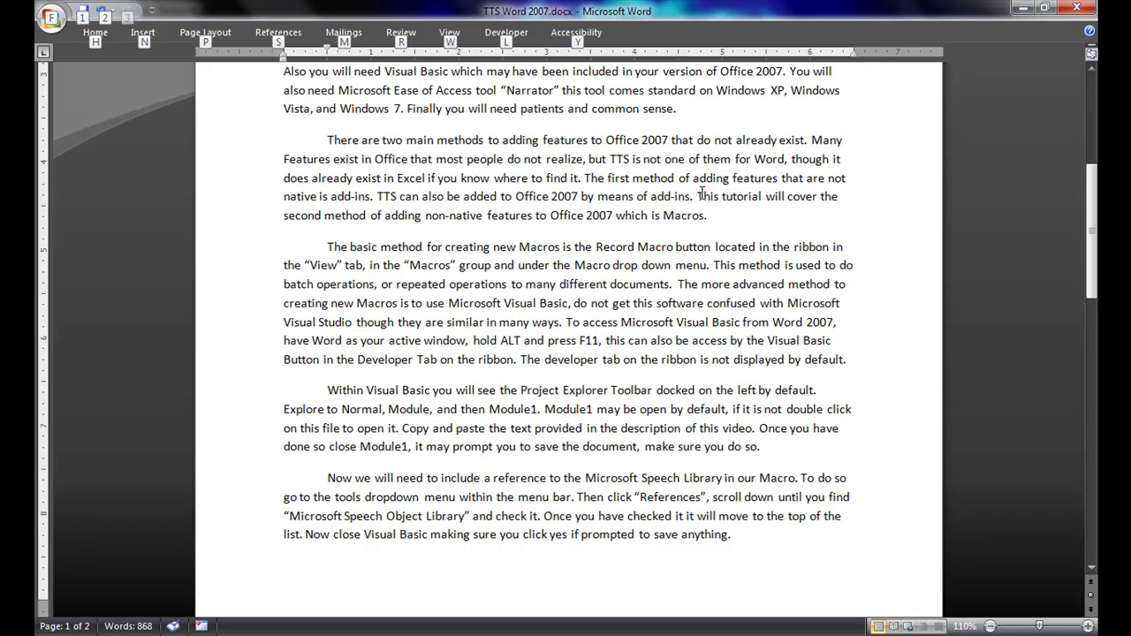
key("alt+F11")
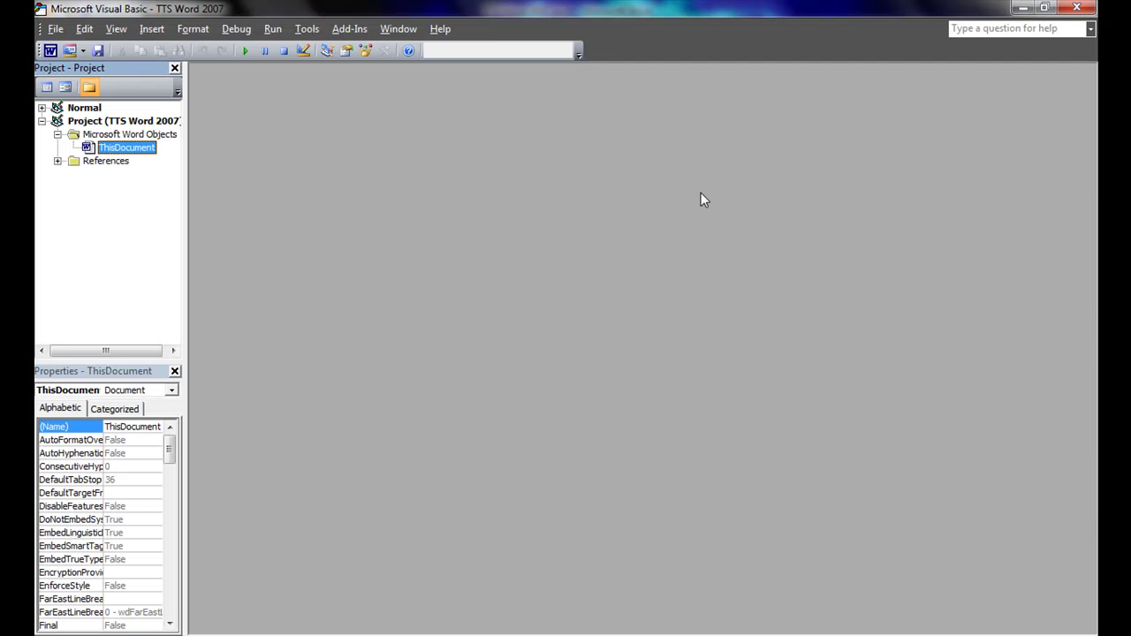
left_click(1076, 8)
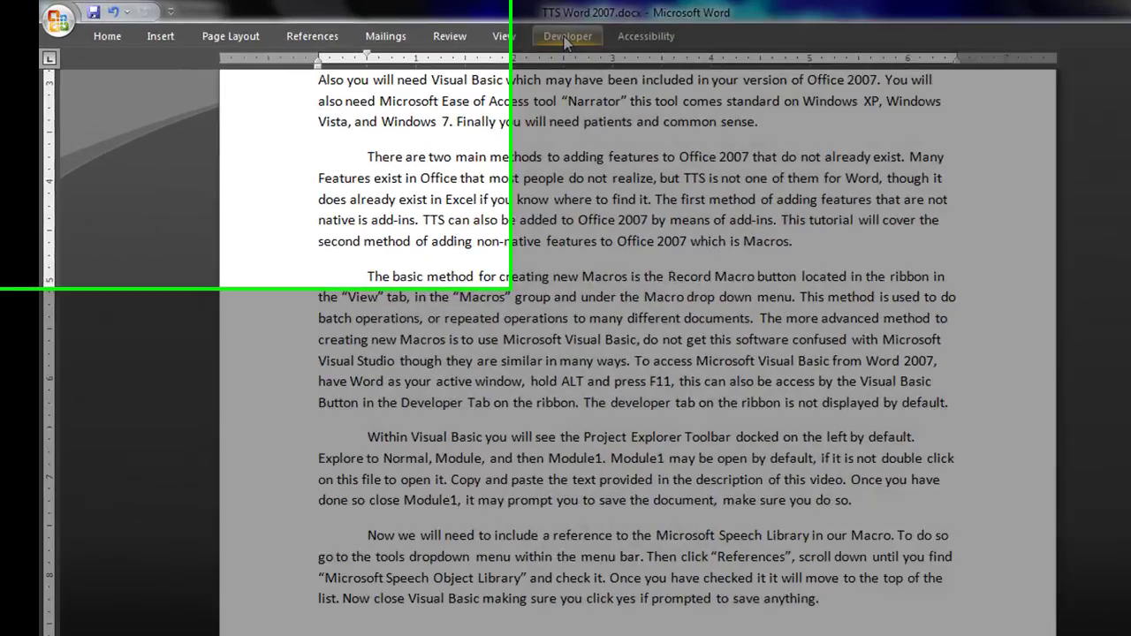
left_click(492, 44)
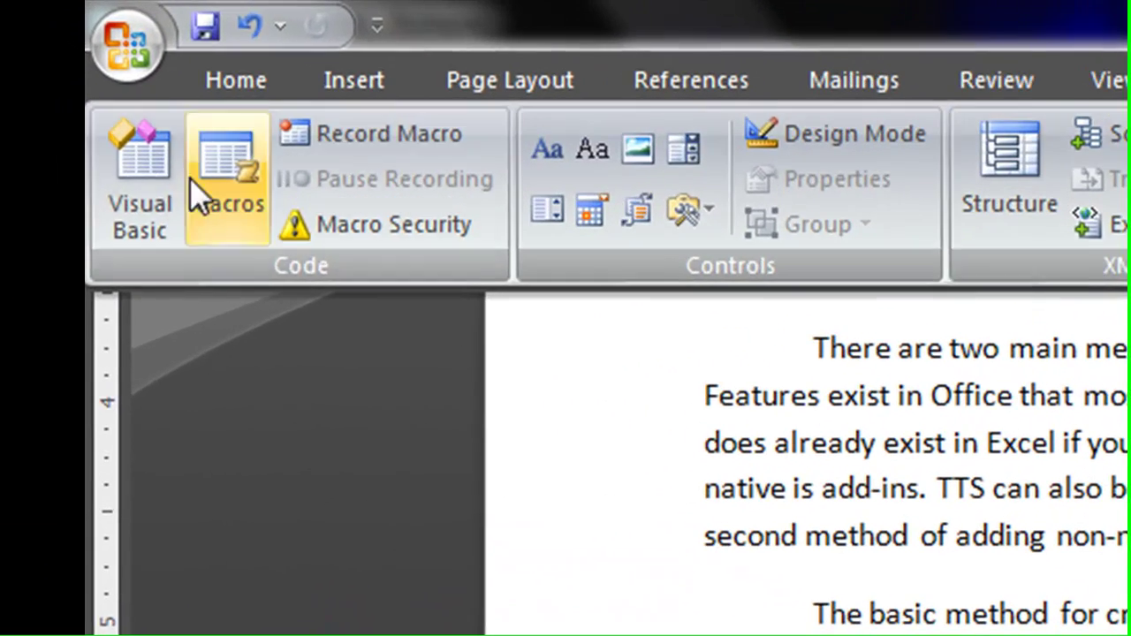
left_click(112, 175)
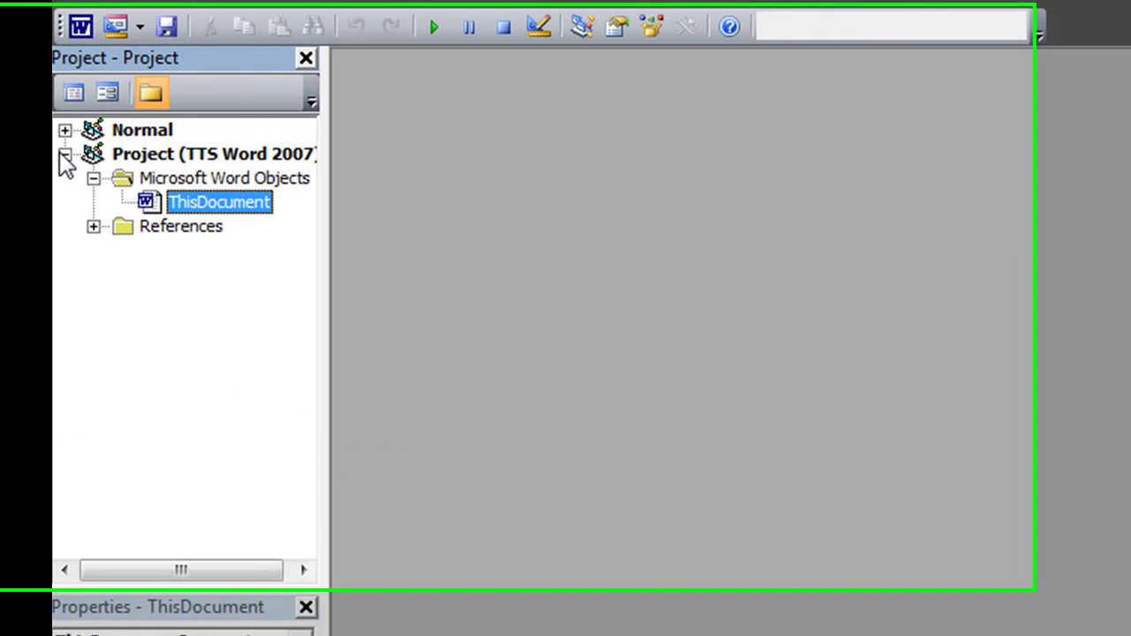
Step: Remove the existing Module1 from the Normal project without exporting it
left_click(65, 155)
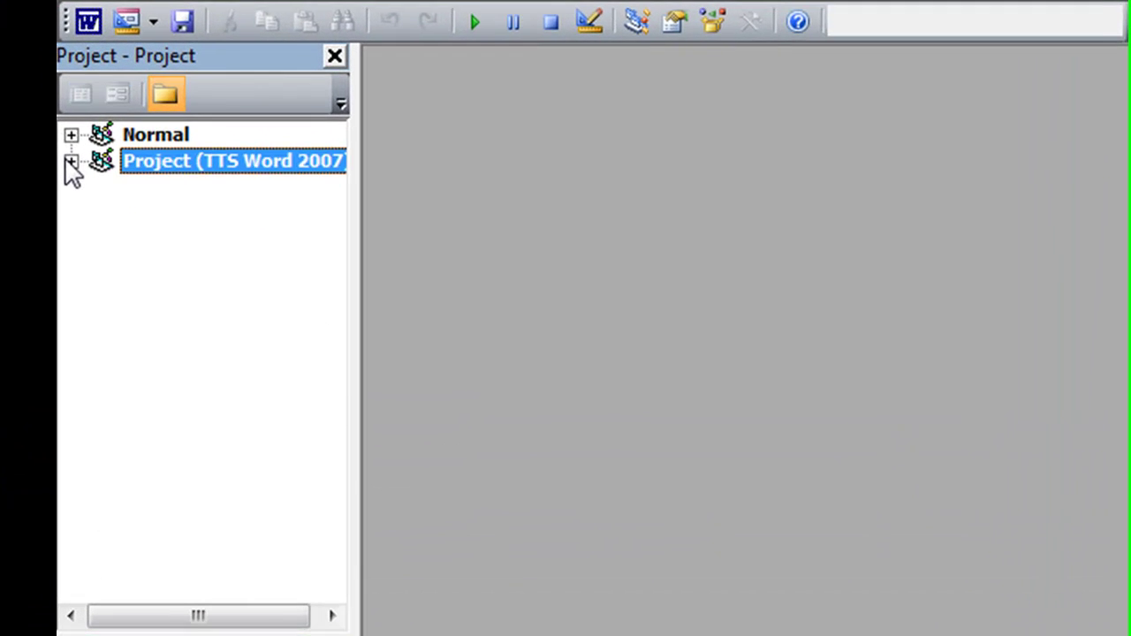
left_click(71, 135)
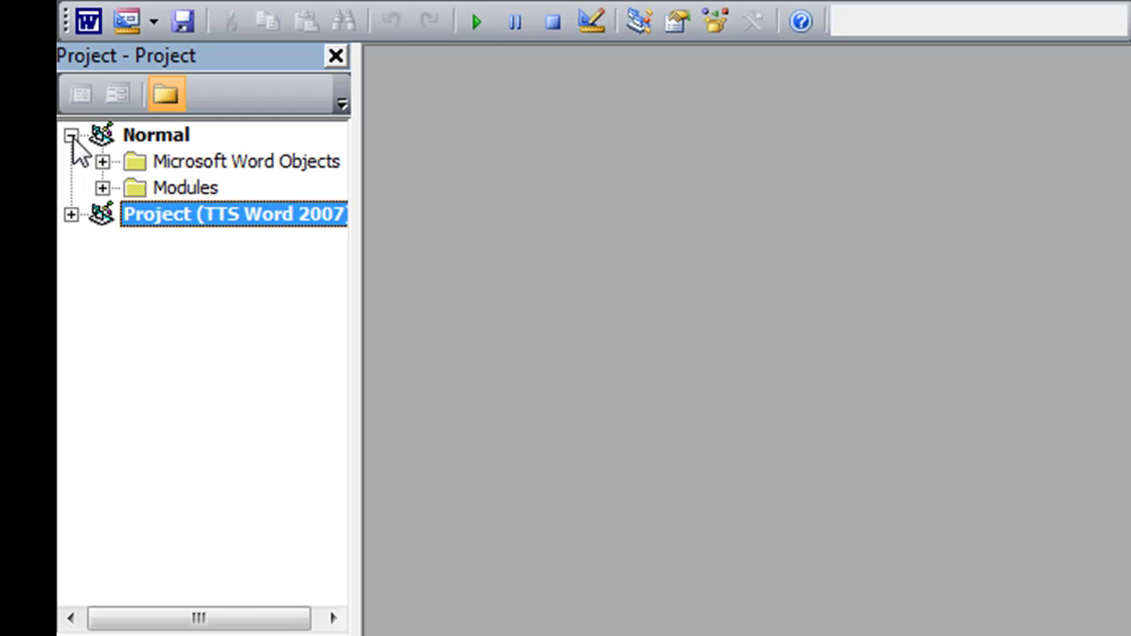
left_click(103, 187)
left_click(189, 219)
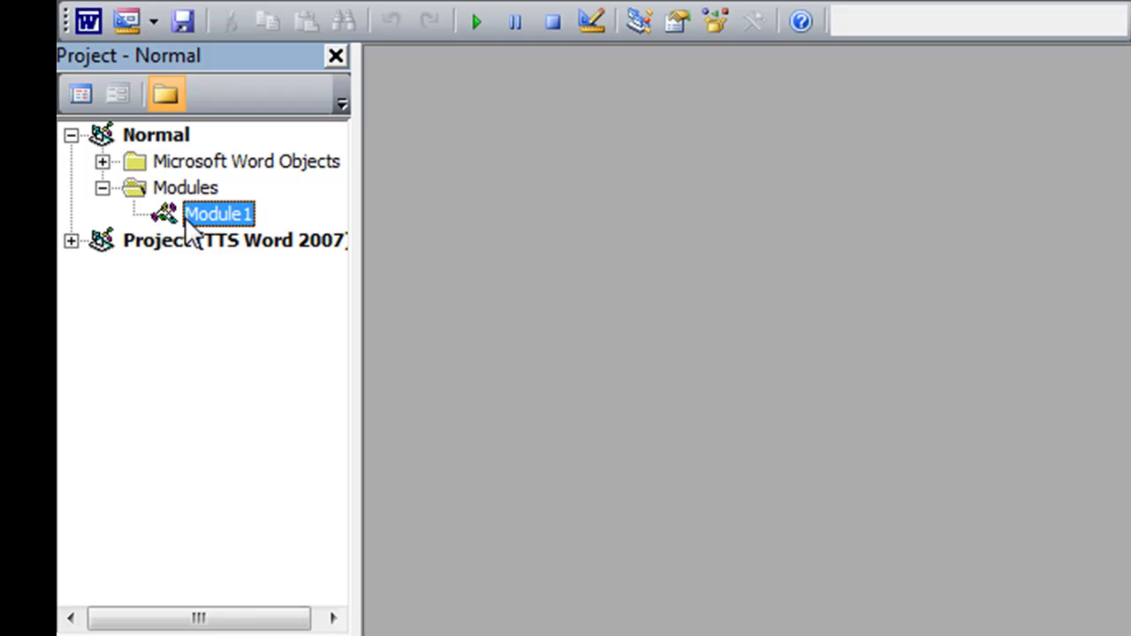
right_click(194, 220)
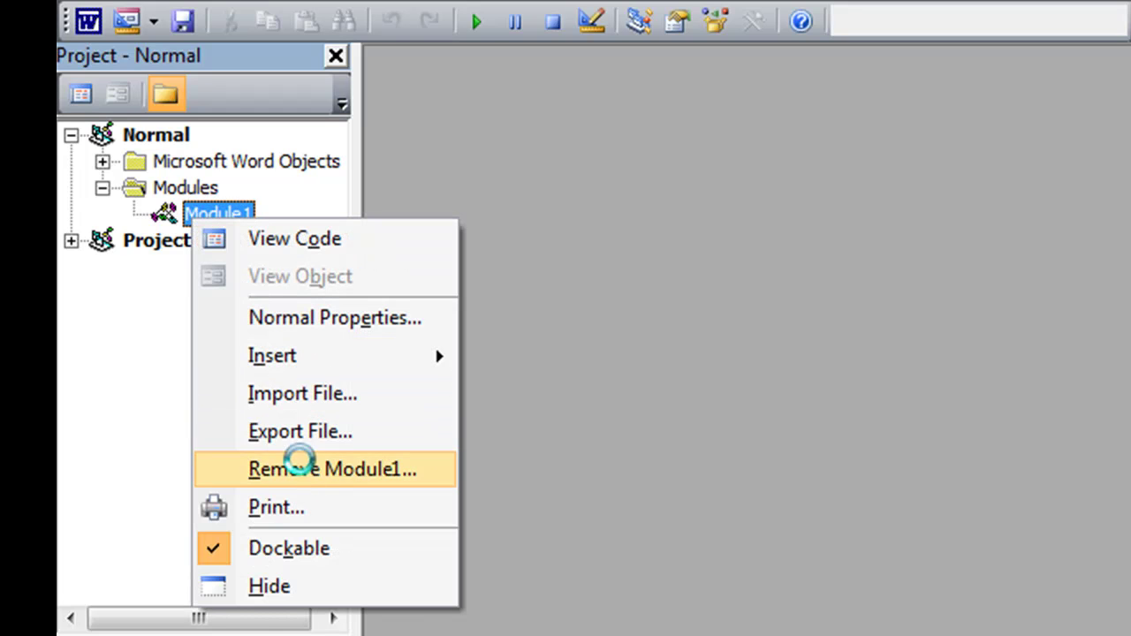
key("n")
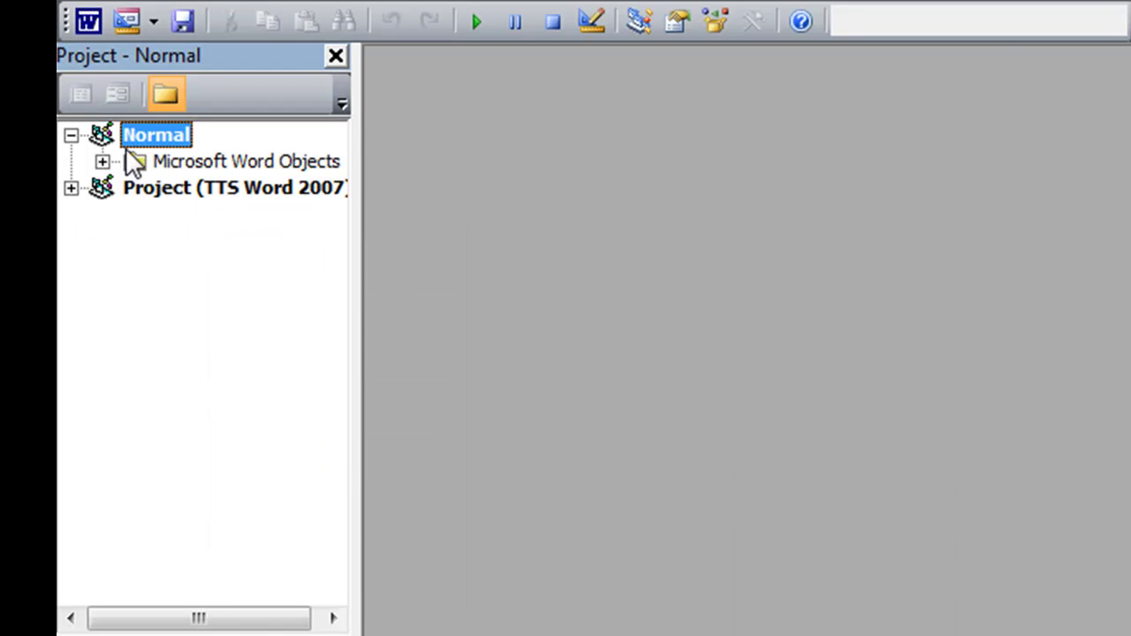
Step: Insert a new empty module into the Normal project
right_click(125, 144)
mouse_move(353, 285)
left_click(468, 322)
left_click(225, 214)
Step: Copy the text-to-speech macro code from the Notepad file
left_click(759, 421)
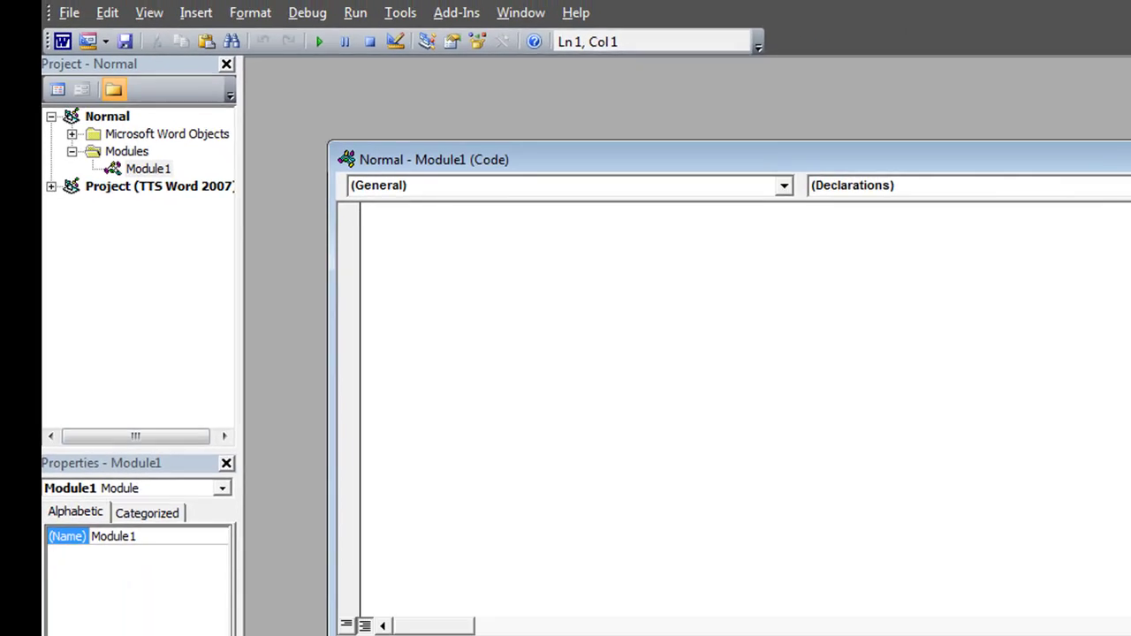
mouse_move(17, 406)
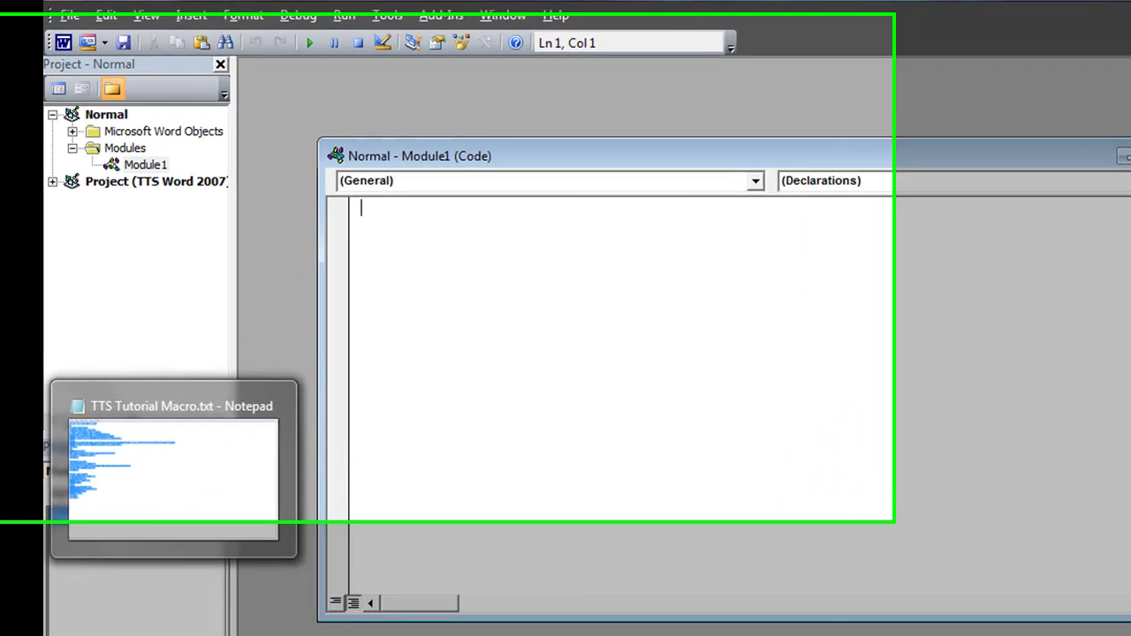
left_click(137, 398)
right_click(127, 465)
left_click(179, 545)
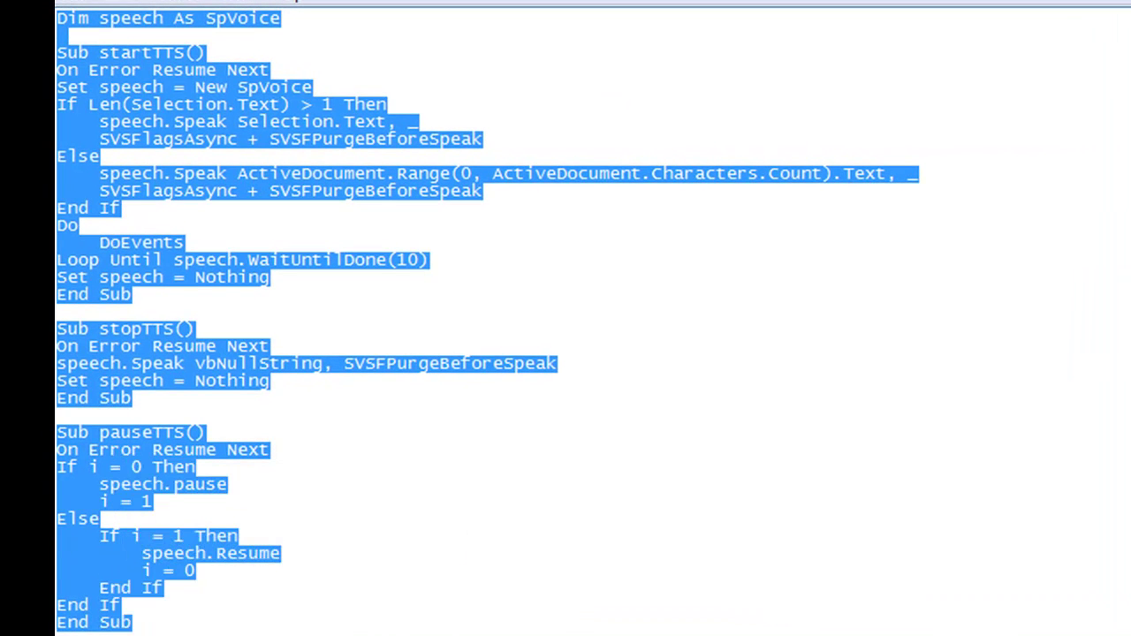
Step: Paste the startTTS, stopTTS and pauseTTS code into the Module1 code window
left_click(80, 540)
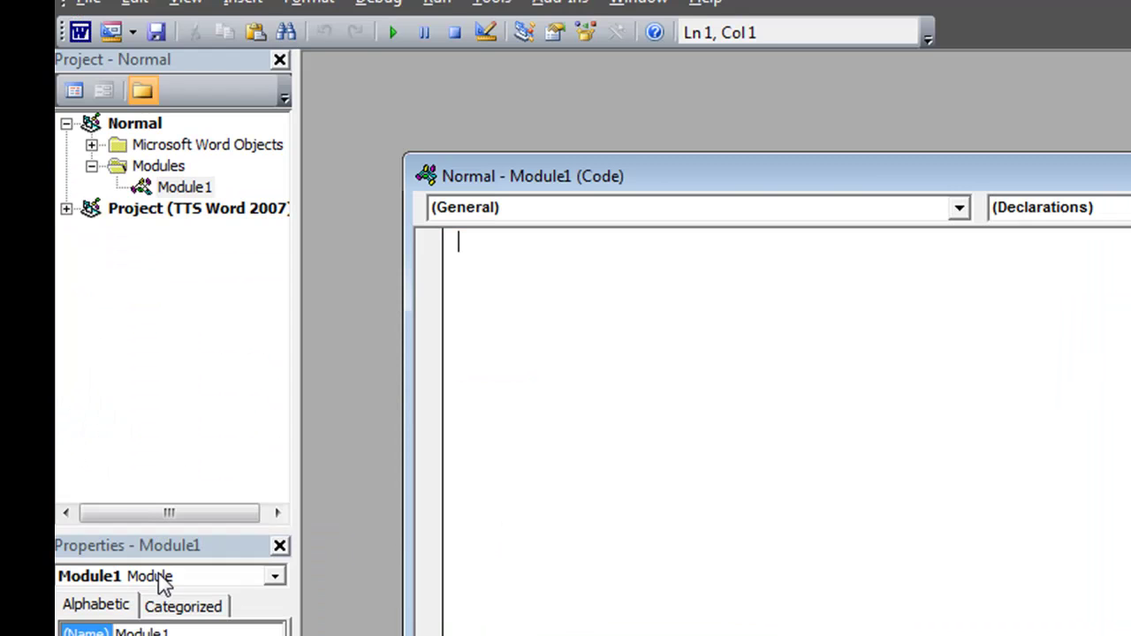
right_click(480, 356)
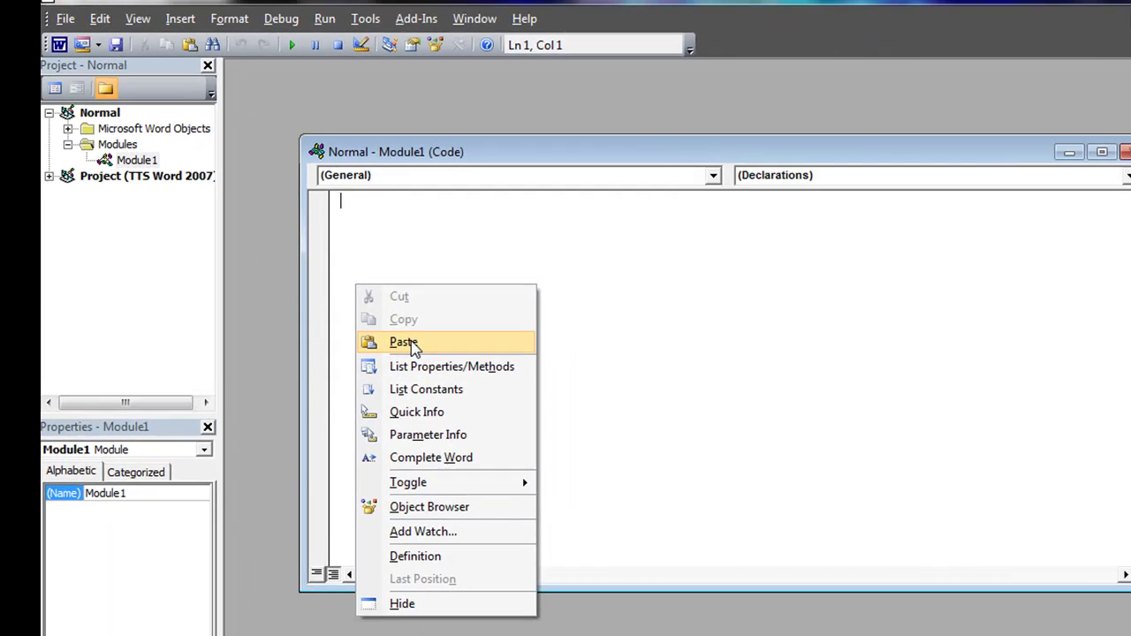
left_click(526, 427)
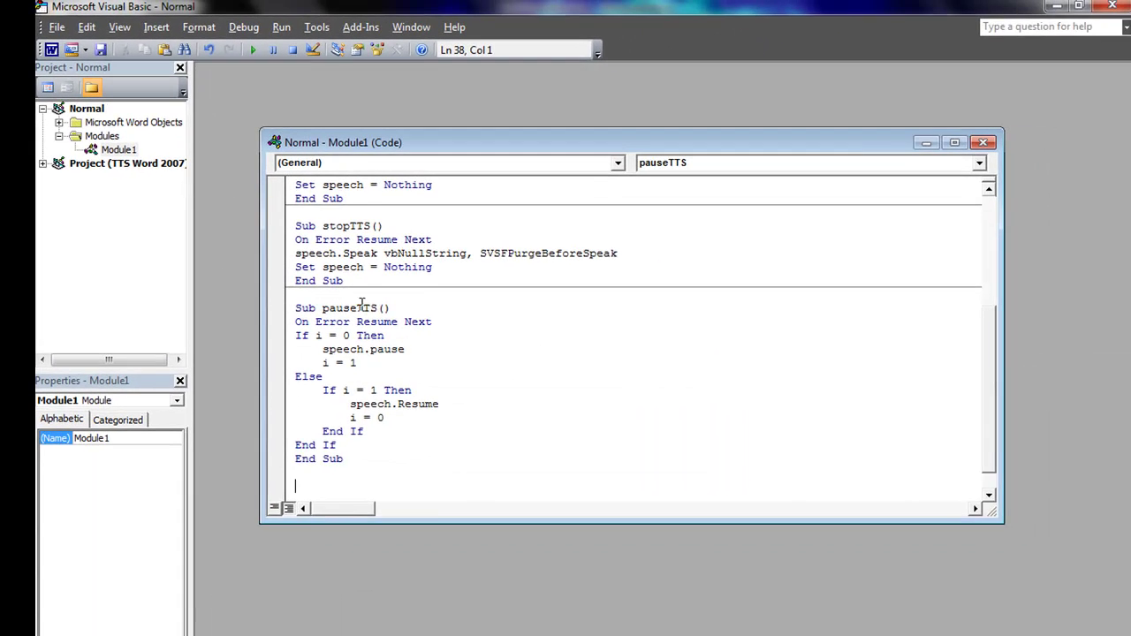
left_click(464, 329)
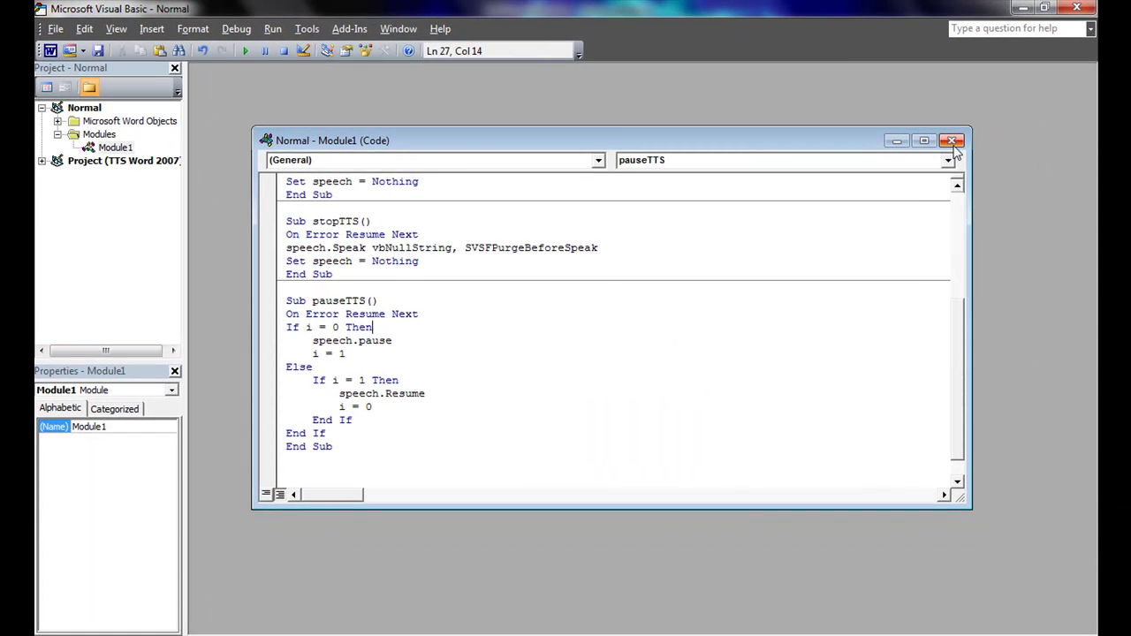
Step: Close the Module1 code window and add a reference to the Microsoft Speech Object Library
left_click(951, 141)
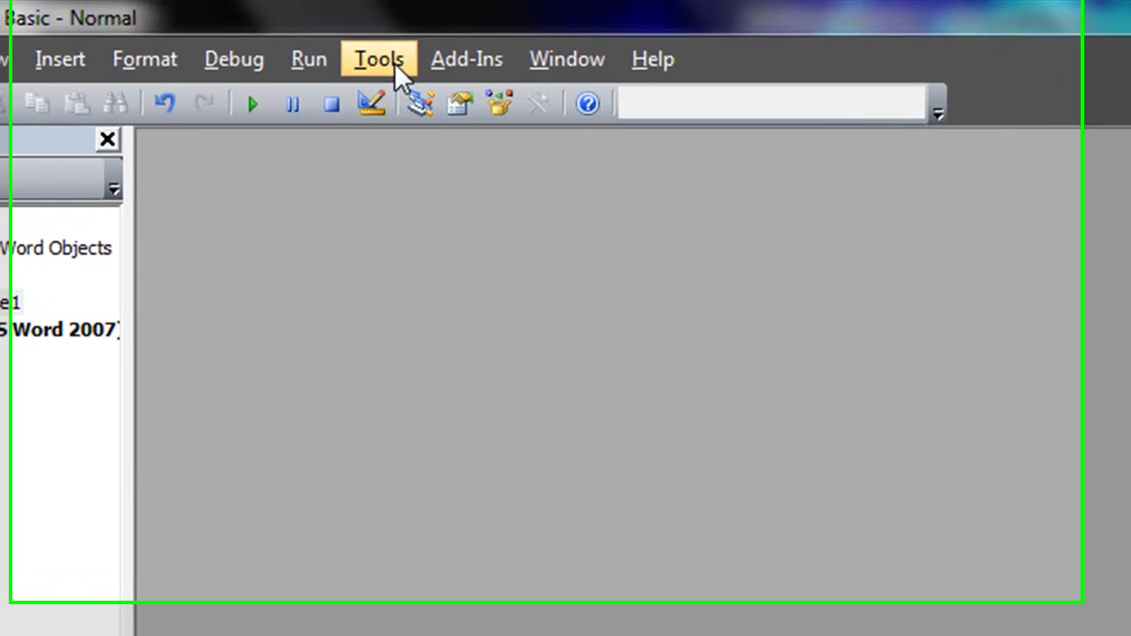
left_click(396, 65)
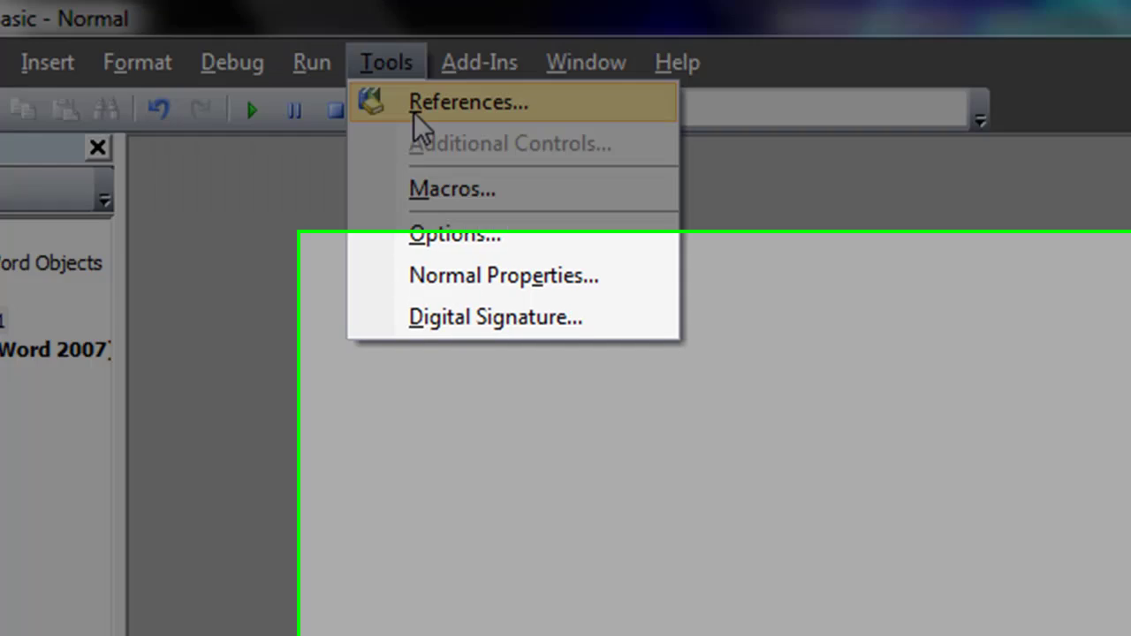
left_click(421, 123)
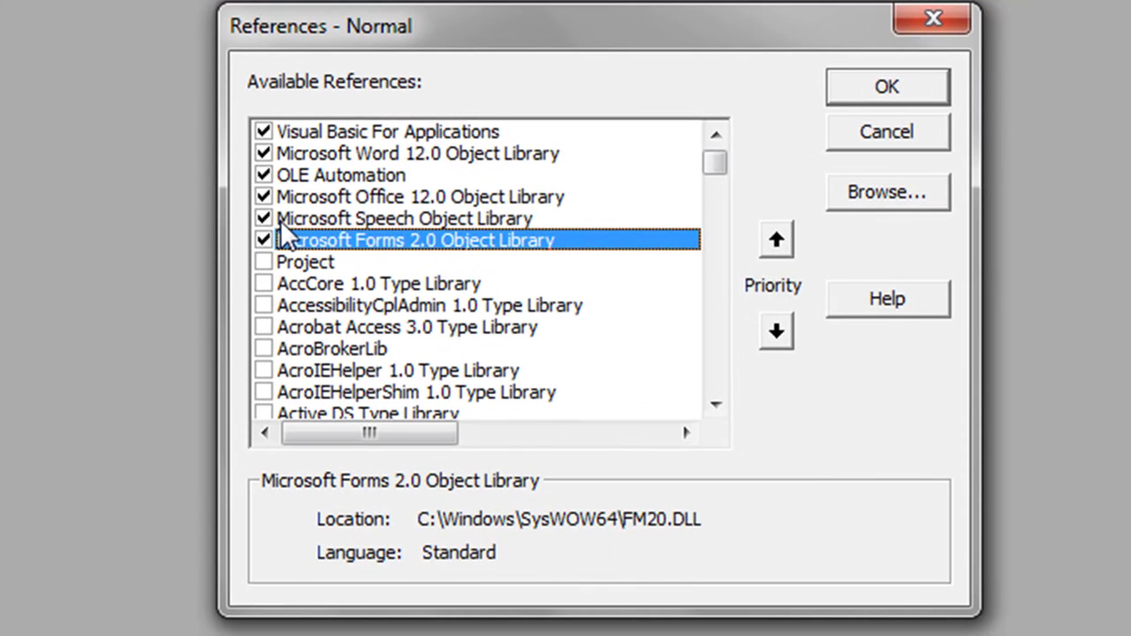
left_click(574, 410)
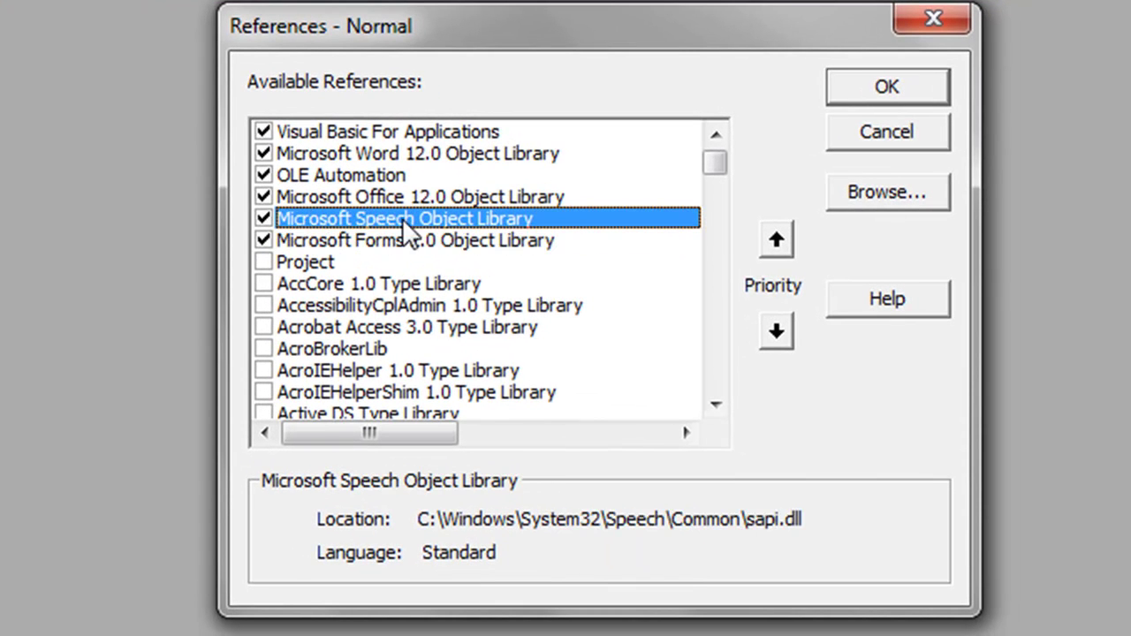
left_click_drag(723, 162, 749, 148)
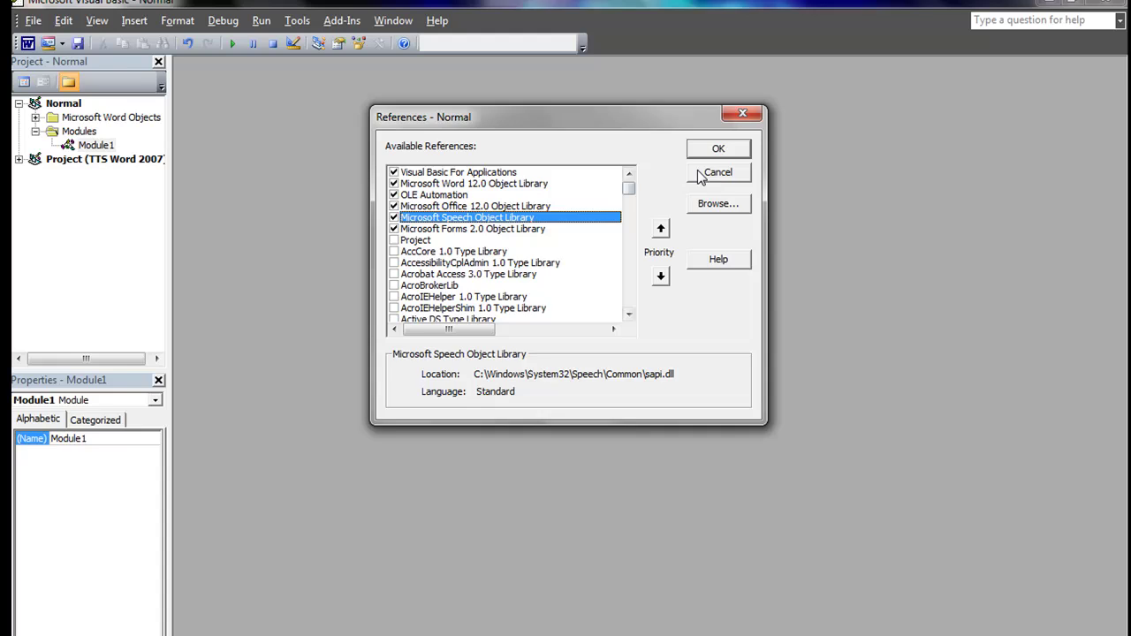
left_click(720, 151)
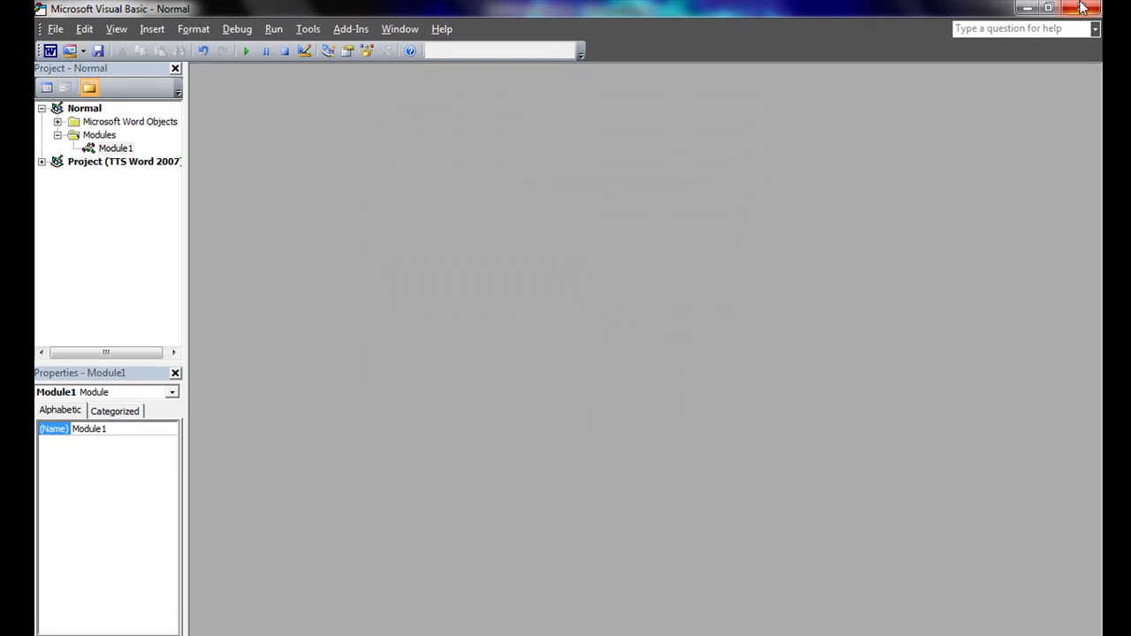
Step: Close the VBA editor, check startTTS, stopTTS and pauseTTS in the Macros dialog, then close it
left_click(1078, 9)
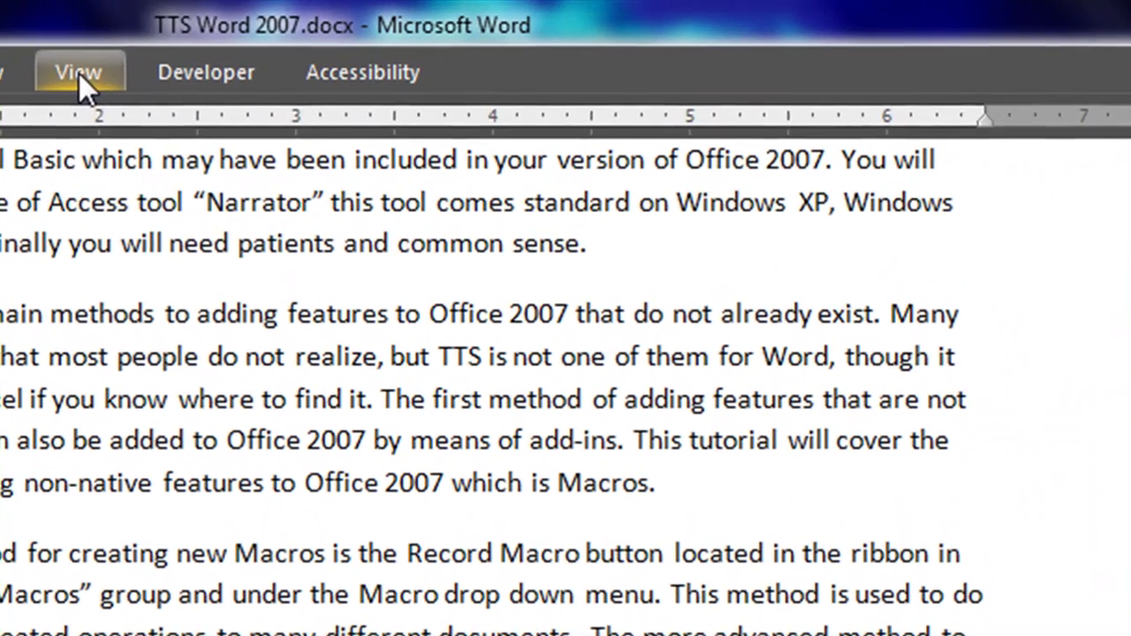
left_click(423, 37)
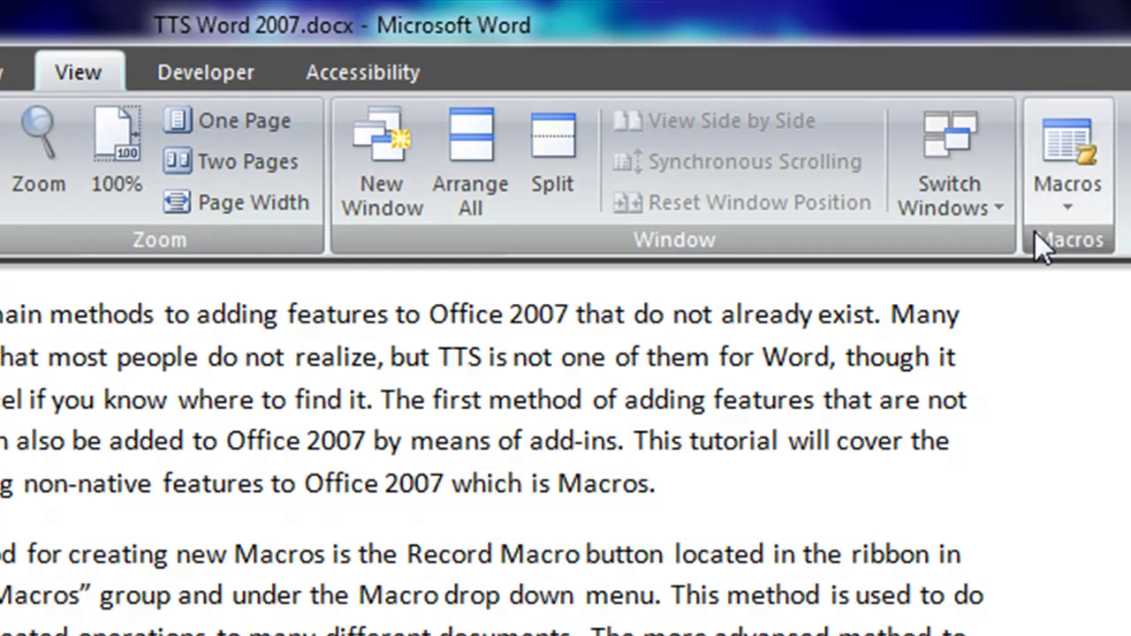
left_click(1055, 159)
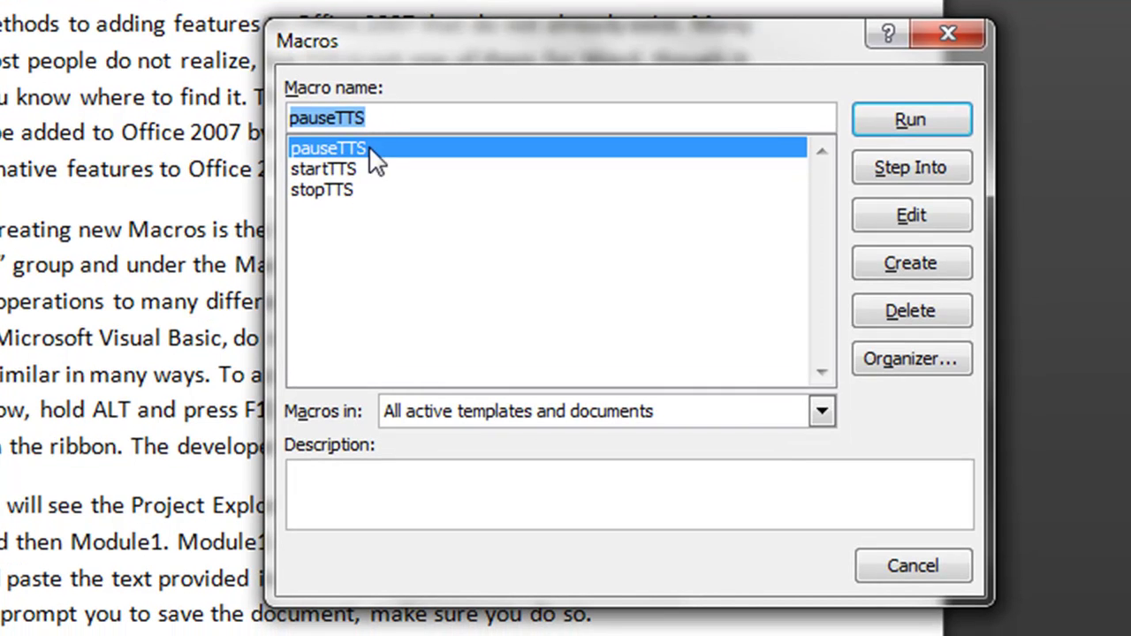
left_click(337, 170)
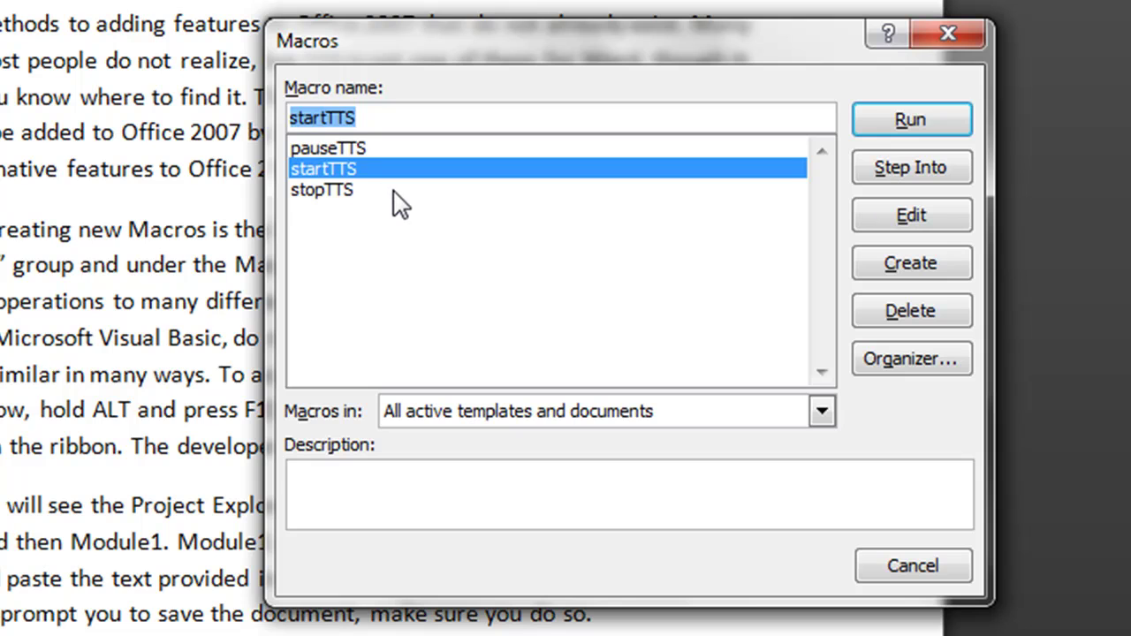
left_click(395, 194)
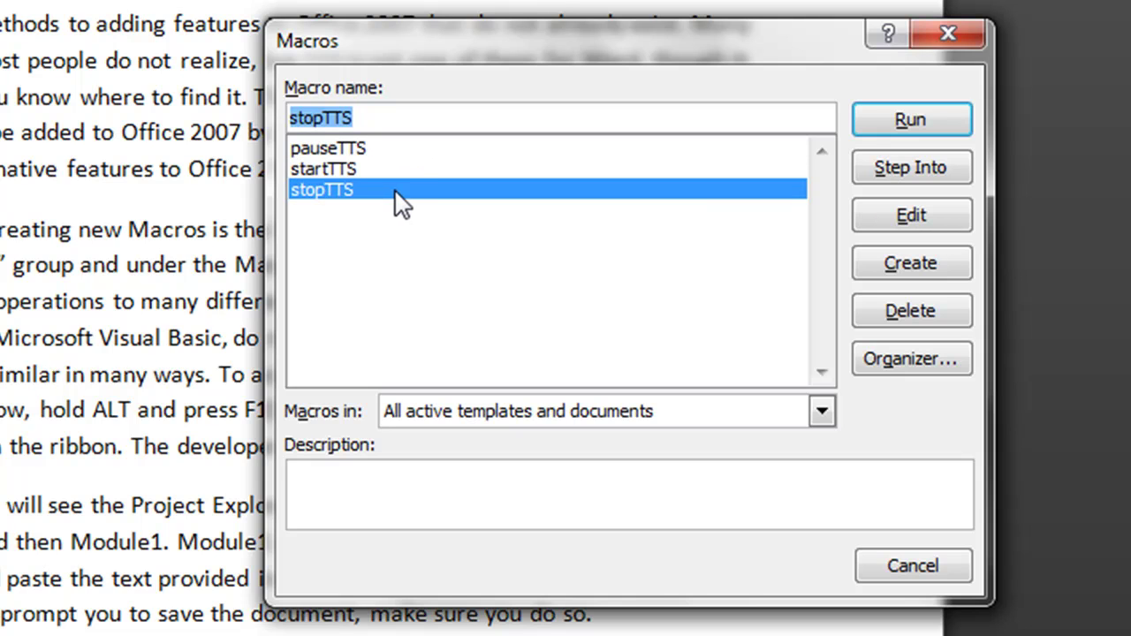
left_click(405, 147)
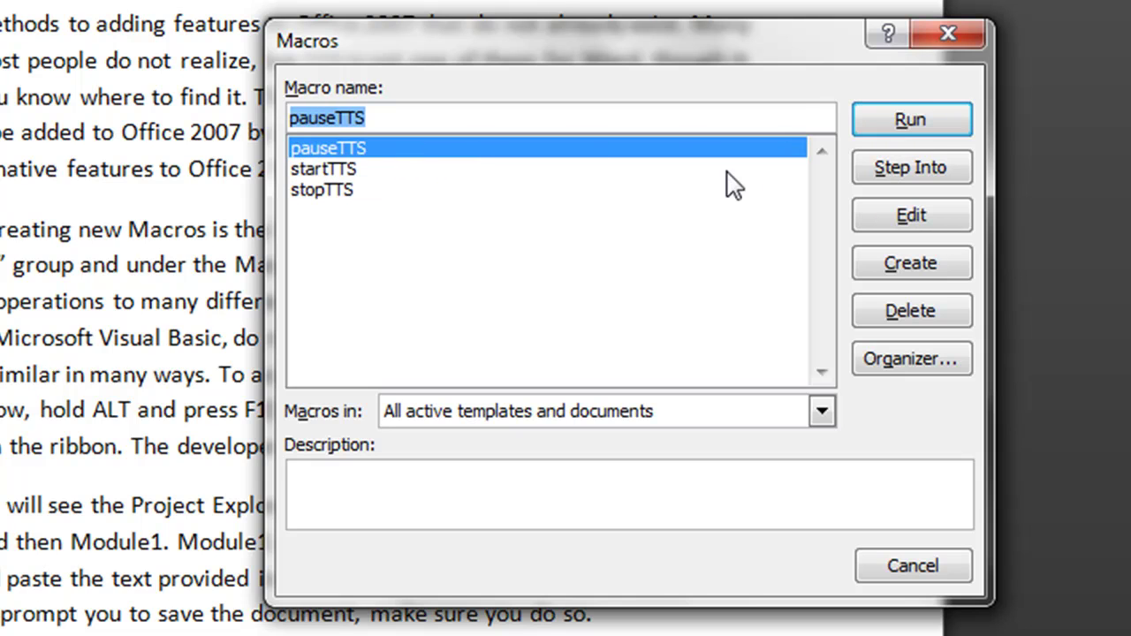
left_click(753, 173)
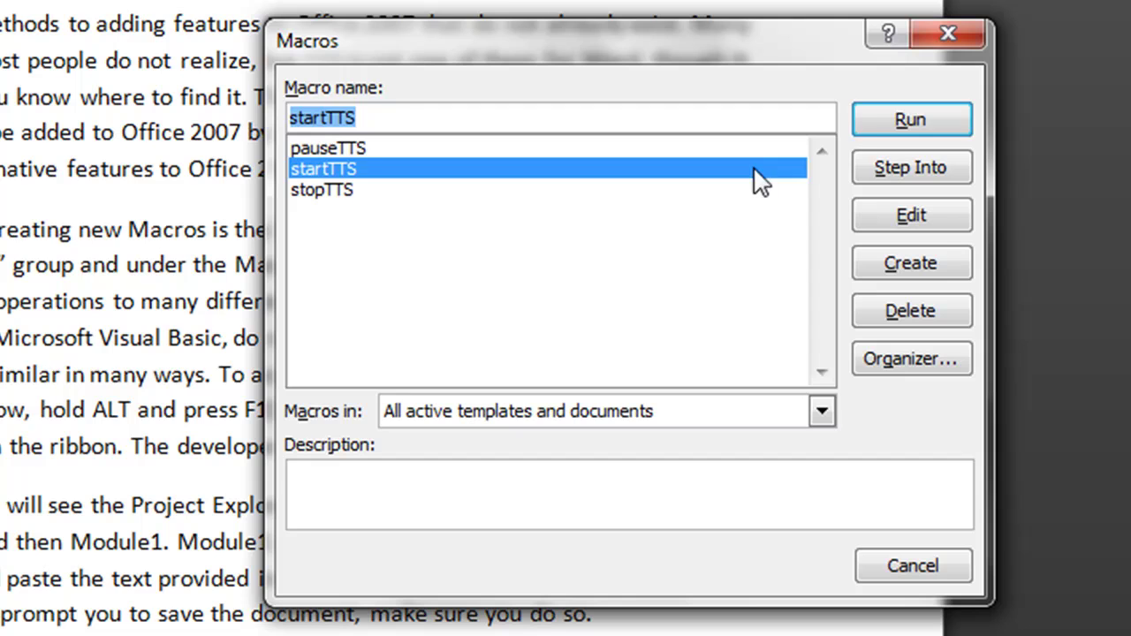
left_click(691, 191)
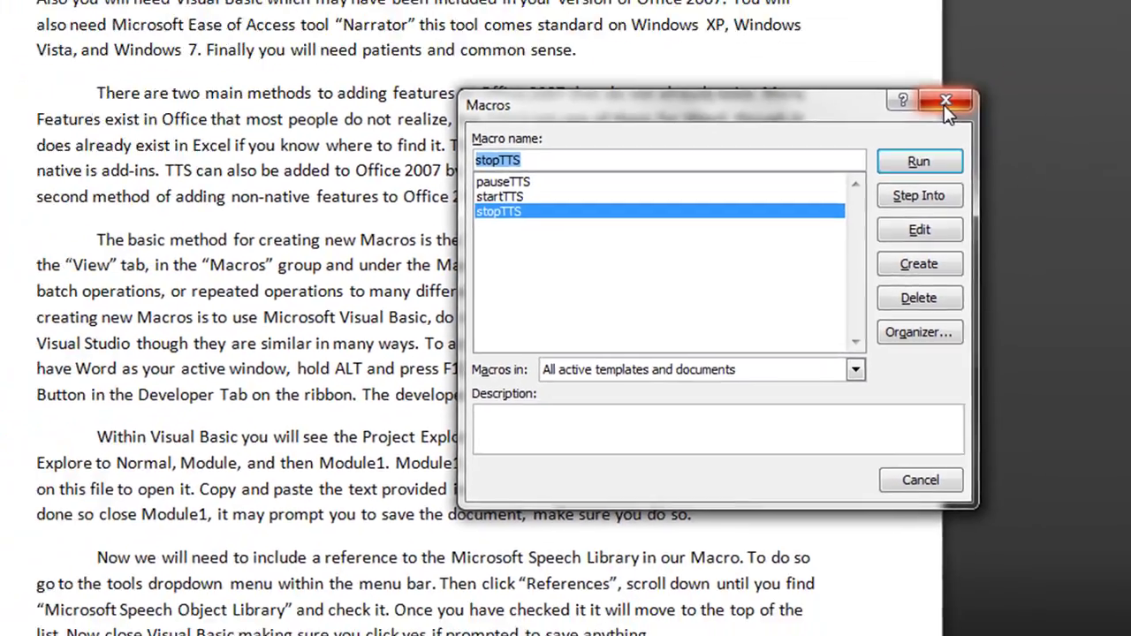
left_click(943, 104)
scroll(636, 259, "down", 7)
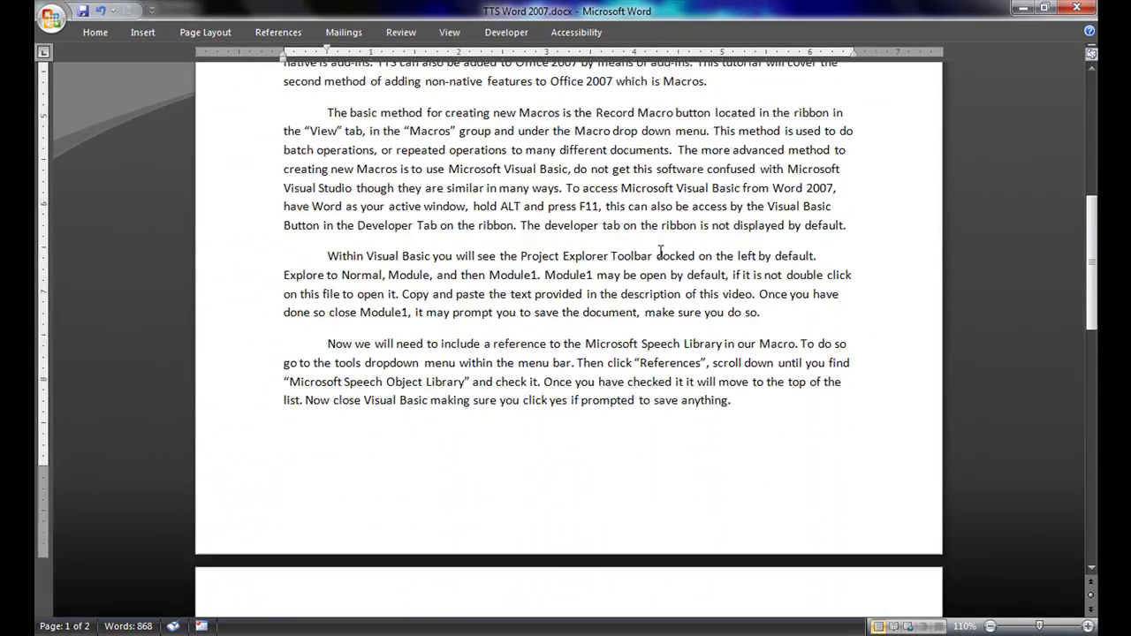
scroll(637, 259, "down", 8)
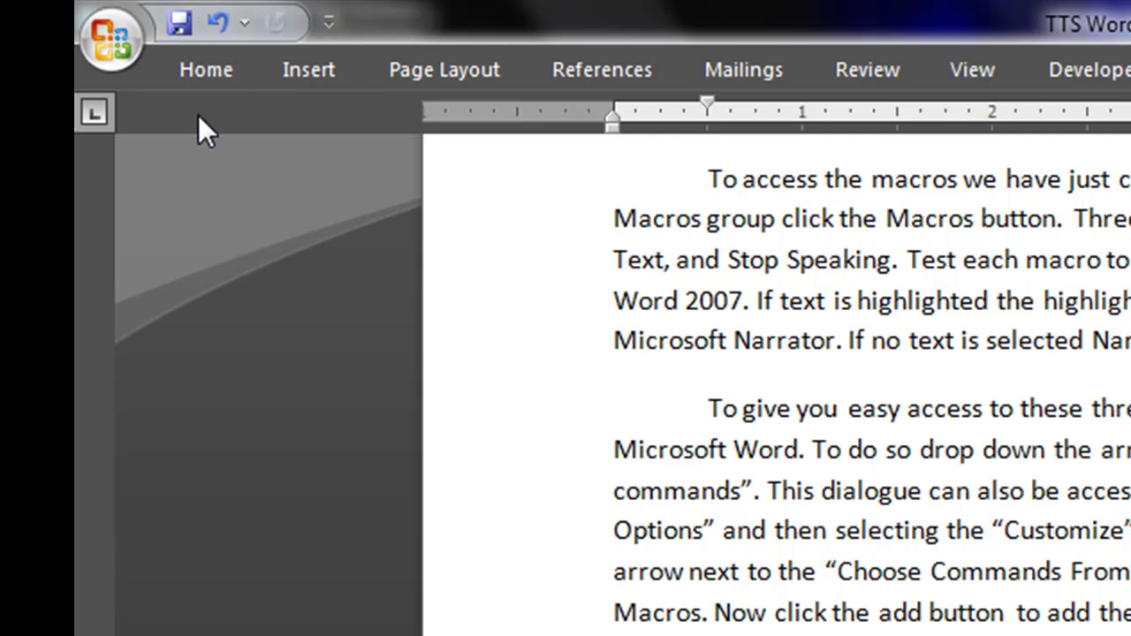
Step: Open Word Options at the Customize page and expand the 'Choose commands from' list
left_click(329, 24)
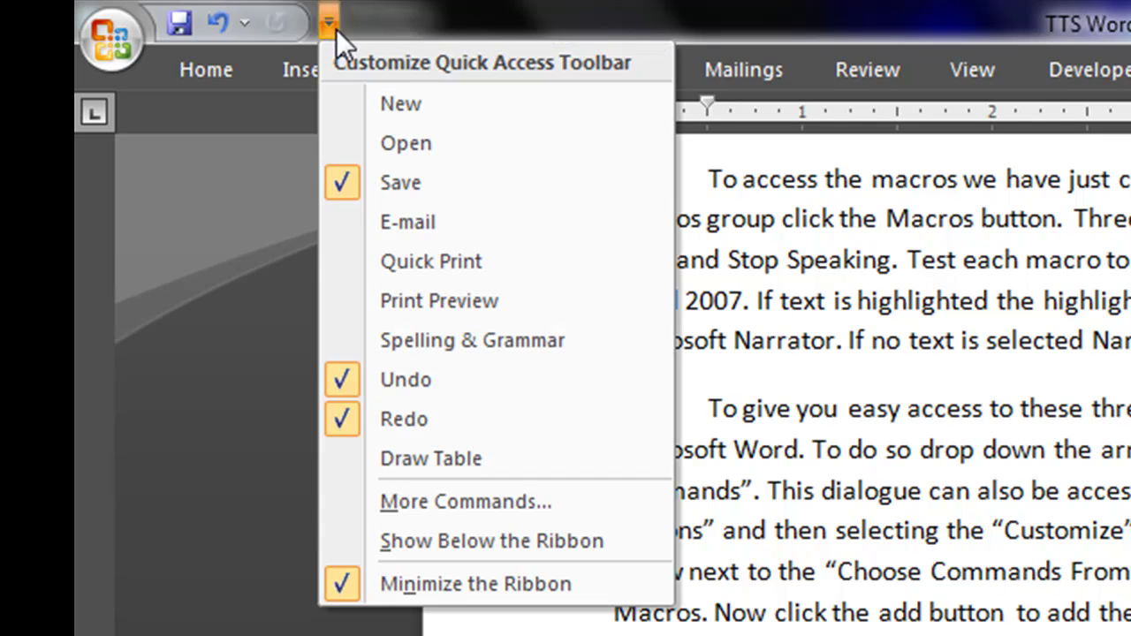
left_click(407, 501)
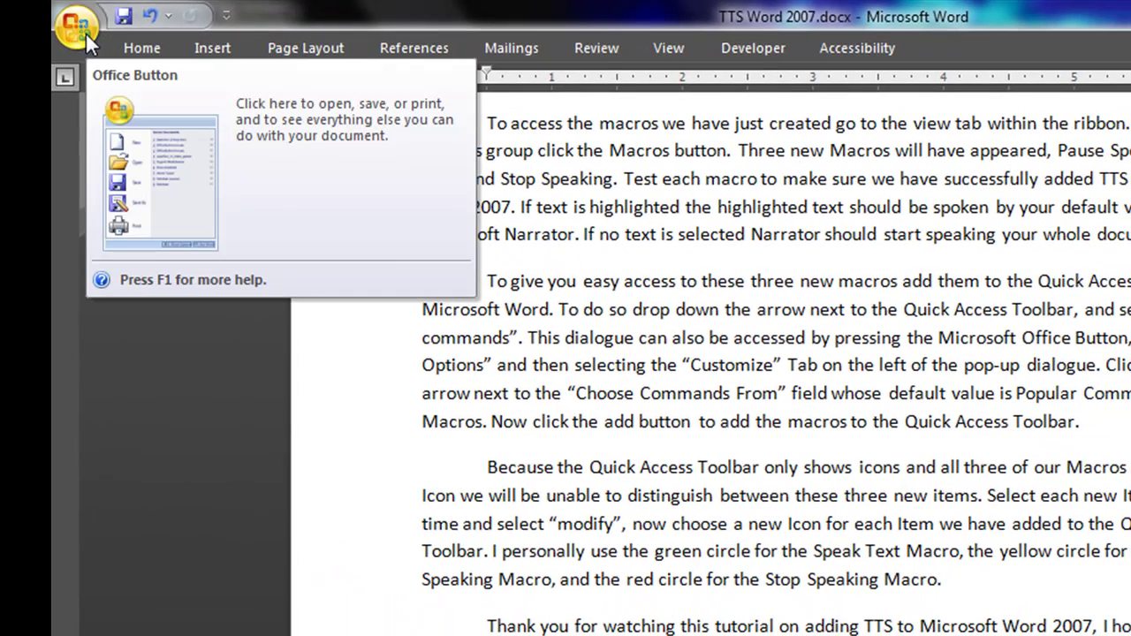
left_click(84, 32)
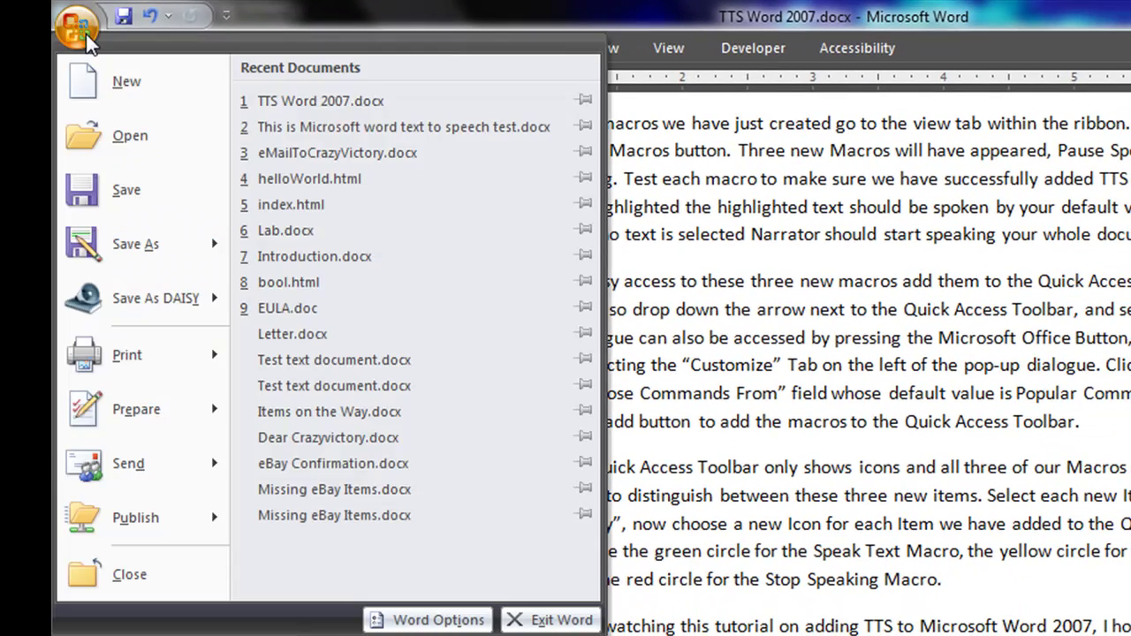
left_click(414, 619)
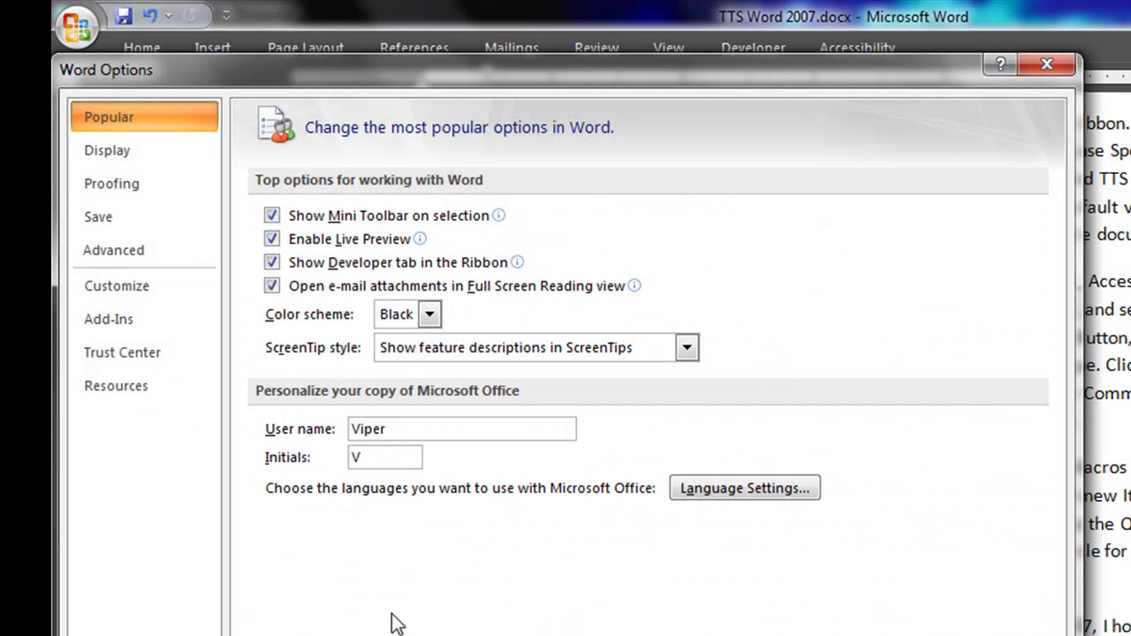
left_click(151, 288)
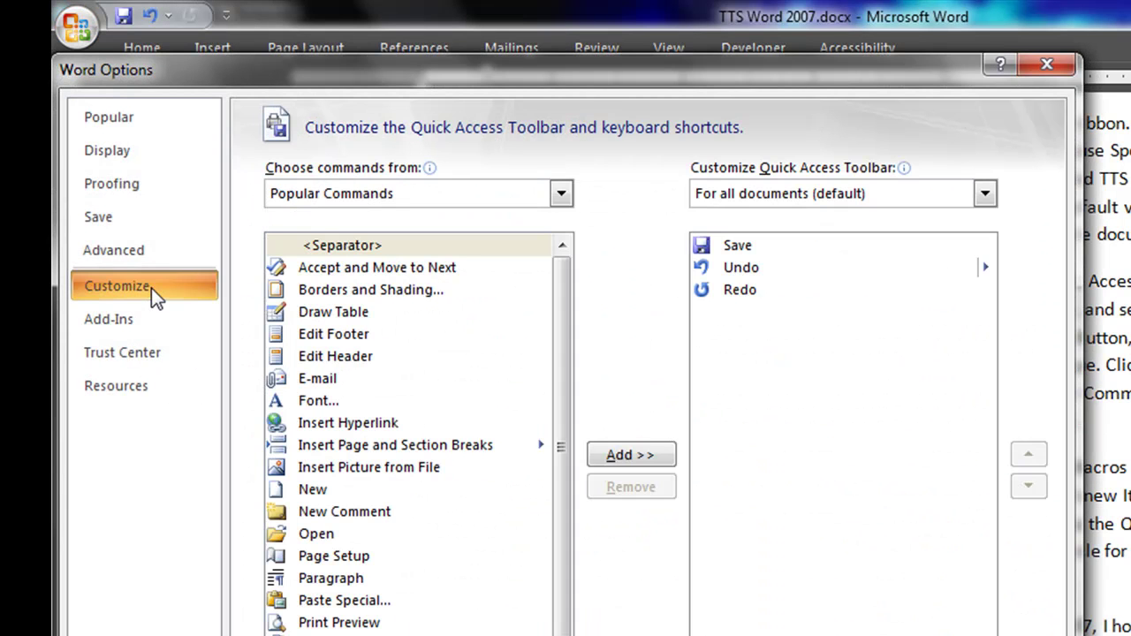
left_click(792, 252)
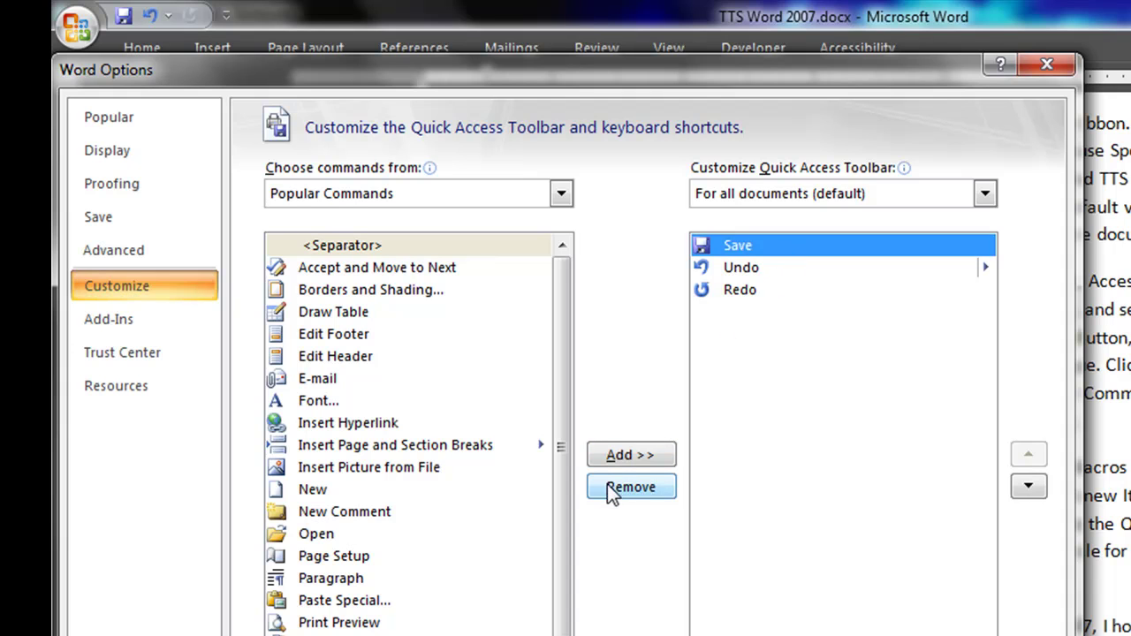
left_click(561, 195)
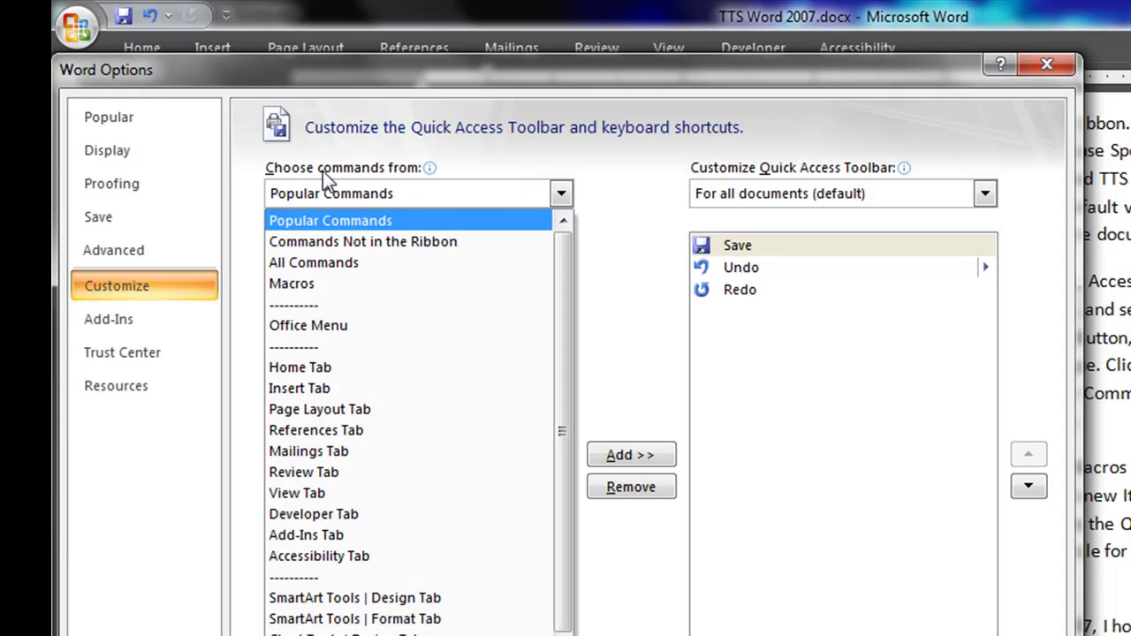
Step: Choose Macros as the command source and add startTTS, pauseTTS and stopTTS to the toolbar
left_click(329, 282)
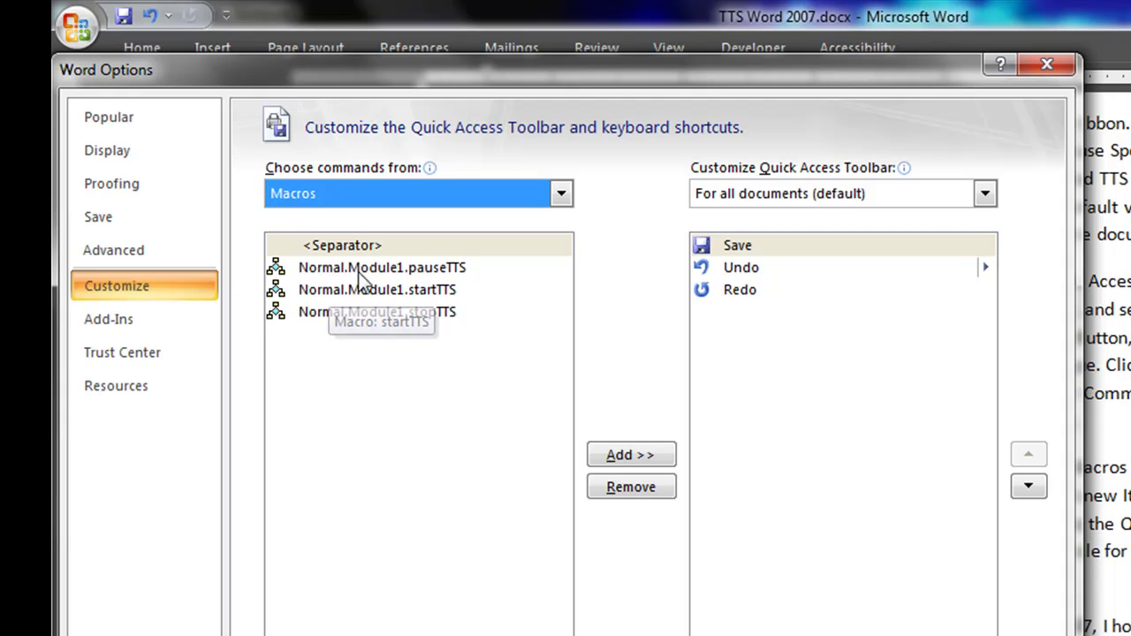
left_click(364, 268)
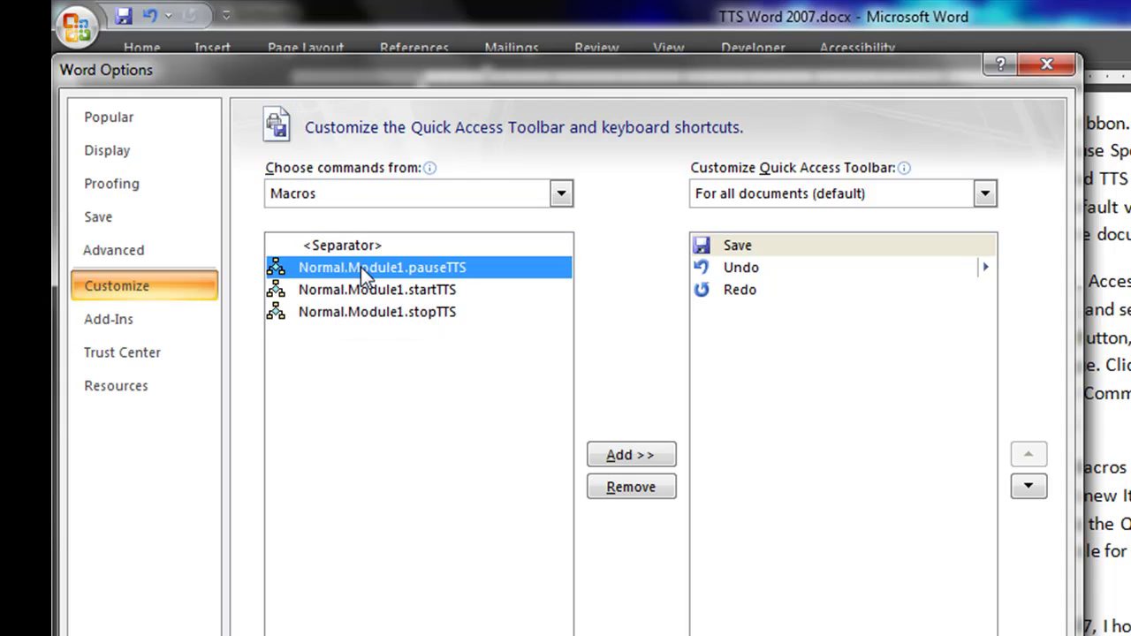
left_click(468, 291)
left_click(622, 454)
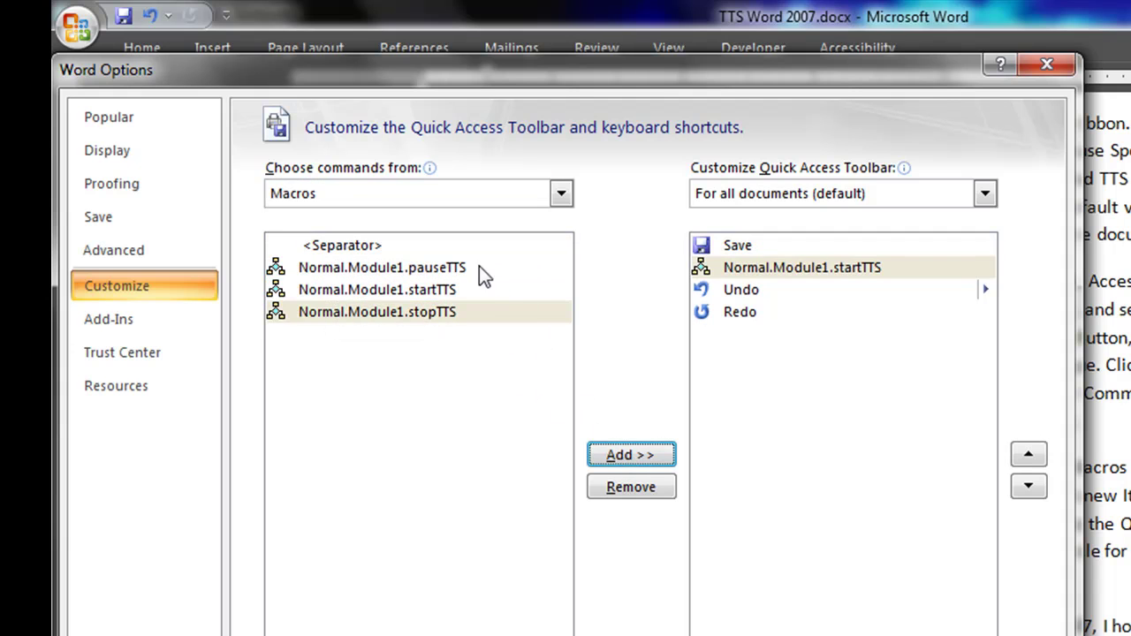
left_click(476, 269)
left_click(618, 460)
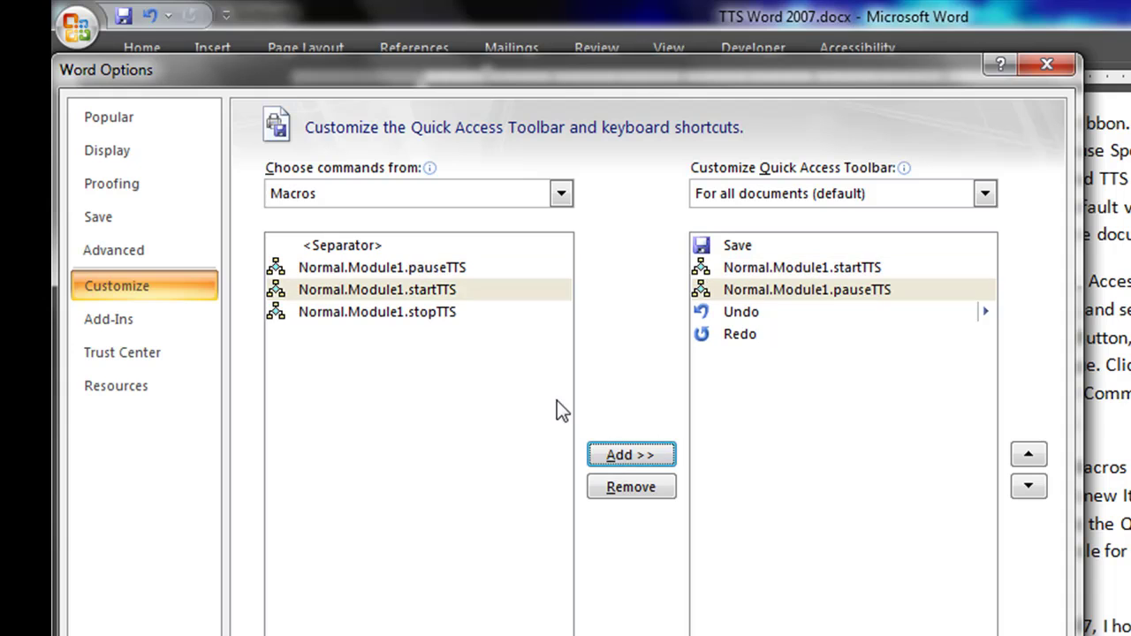
left_click(455, 314)
left_click(624, 454)
Step: Remove Save, Undo and Redo from the Quick Access Toolbar list
left_click(740, 252)
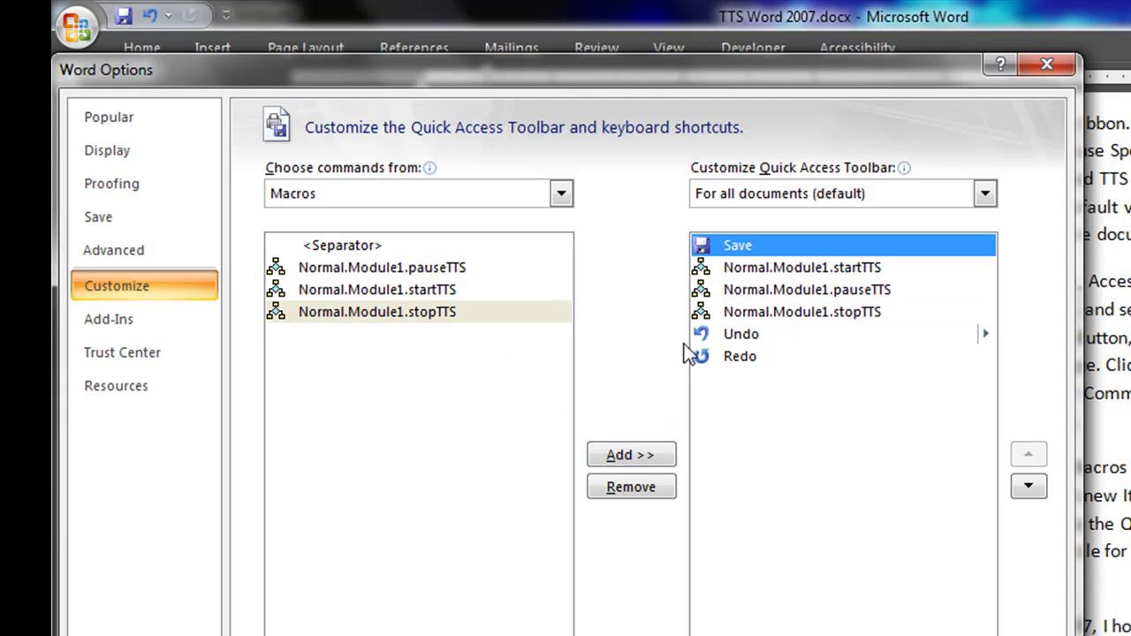
left_click(650, 491)
left_click(742, 312)
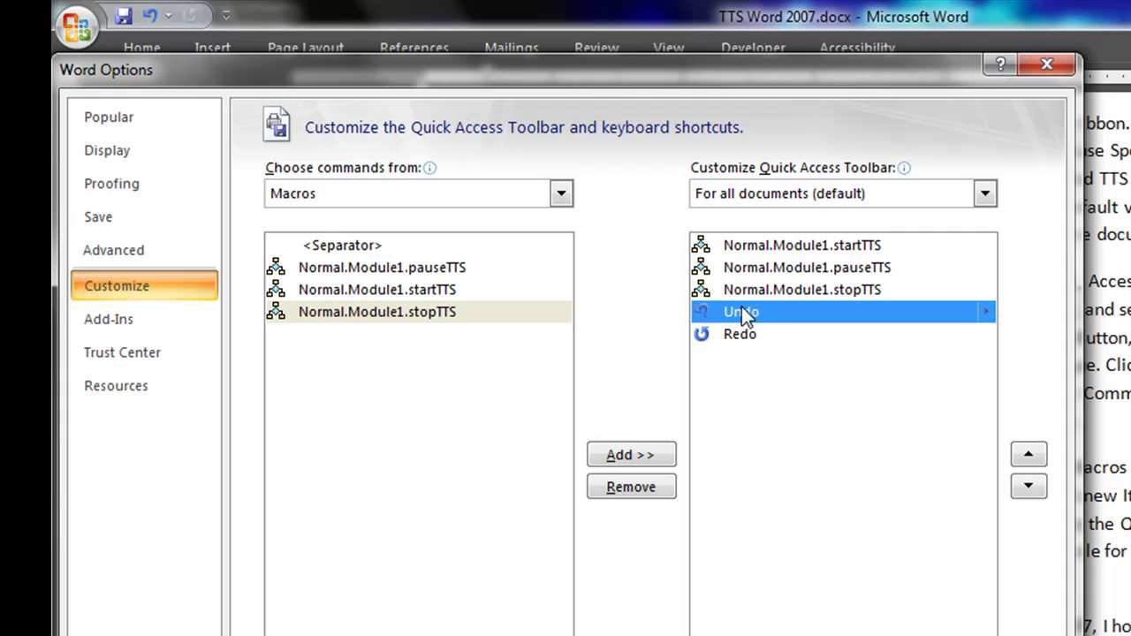
left_click(612, 493)
left_click(625, 491)
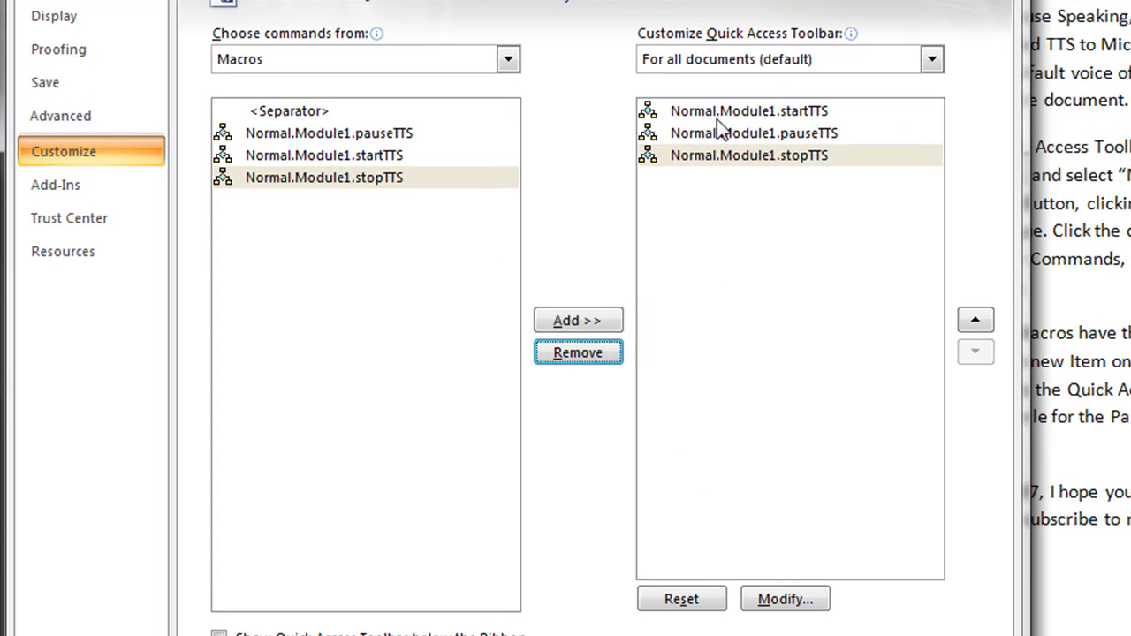
Step: Give the startTTS toolbar entry a green circle icon
left_click(716, 117)
left_click(818, 598)
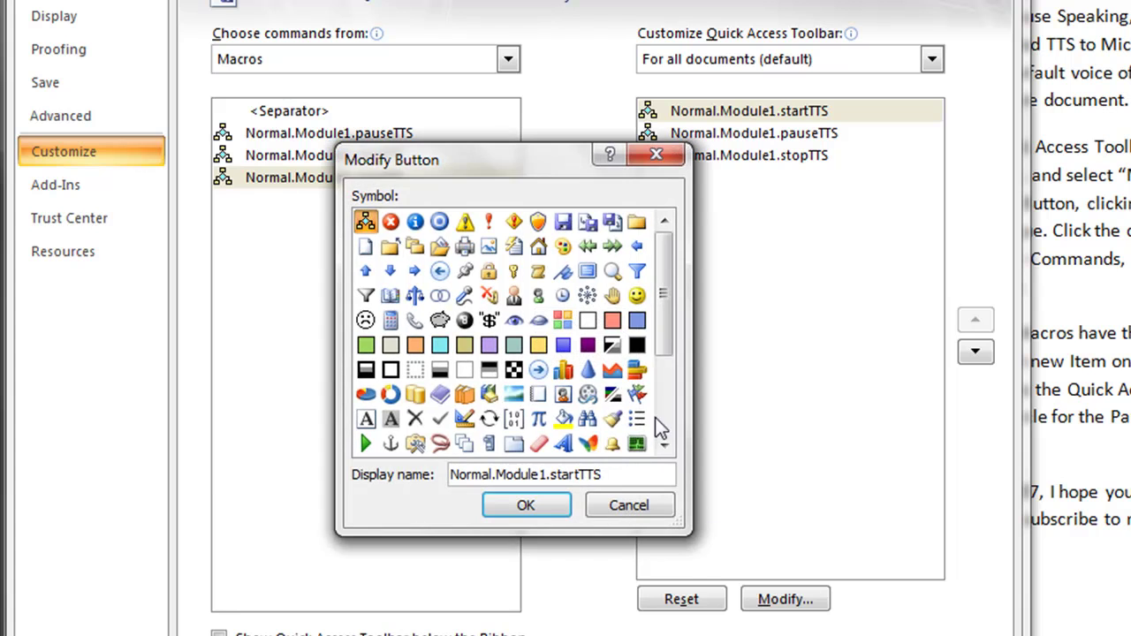
left_click_drag(667, 327, 665, 386)
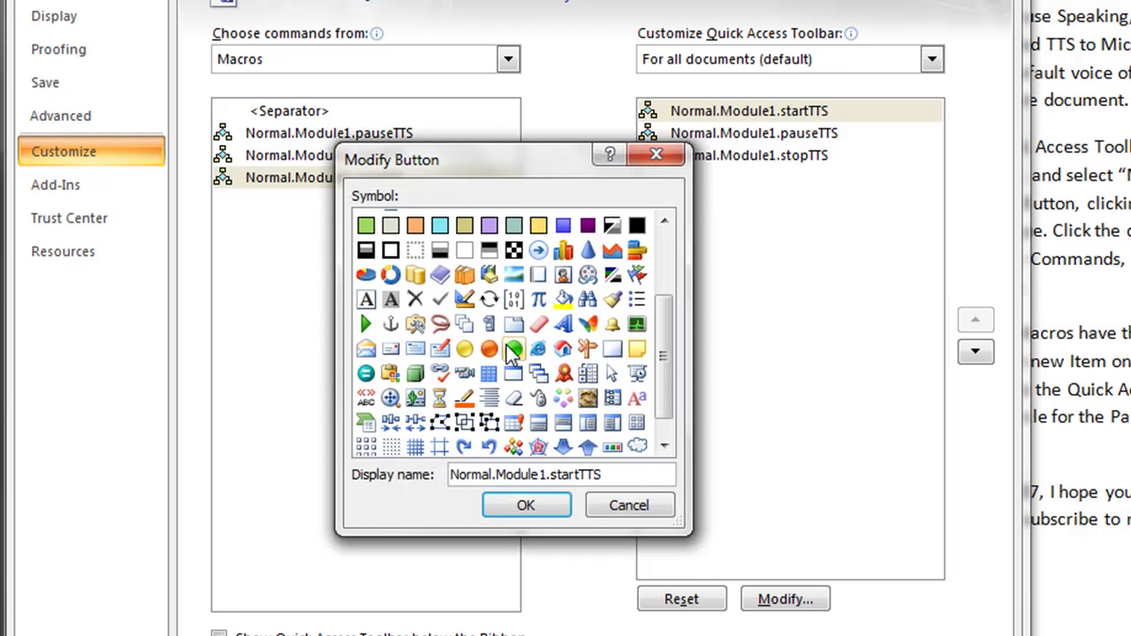
left_click(513, 350)
left_click(536, 507)
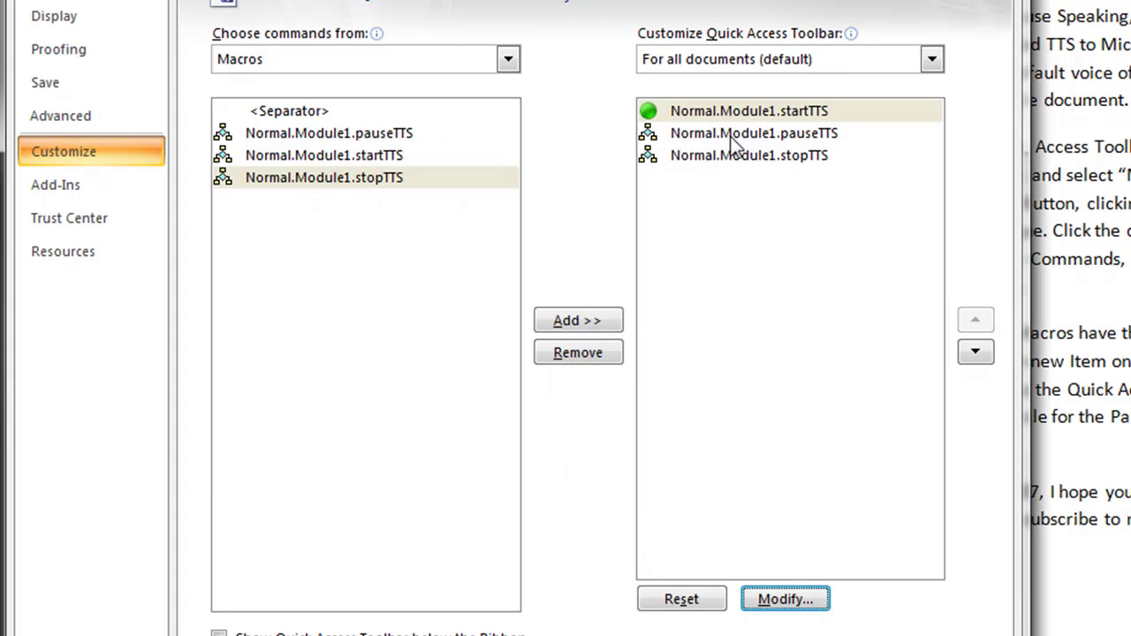
Step: Give the pauseTTS toolbar entry a yellow circle icon
left_click(743, 132)
left_click(777, 598)
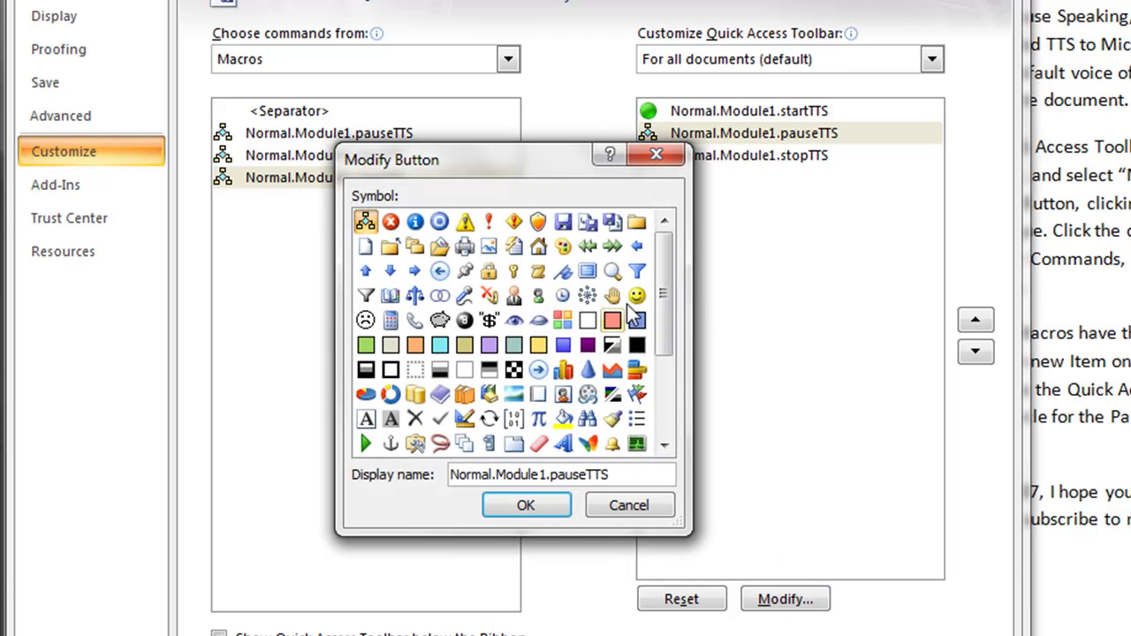
left_click_drag(673, 293, 672, 354)
left_click(464, 348)
left_click(525, 508)
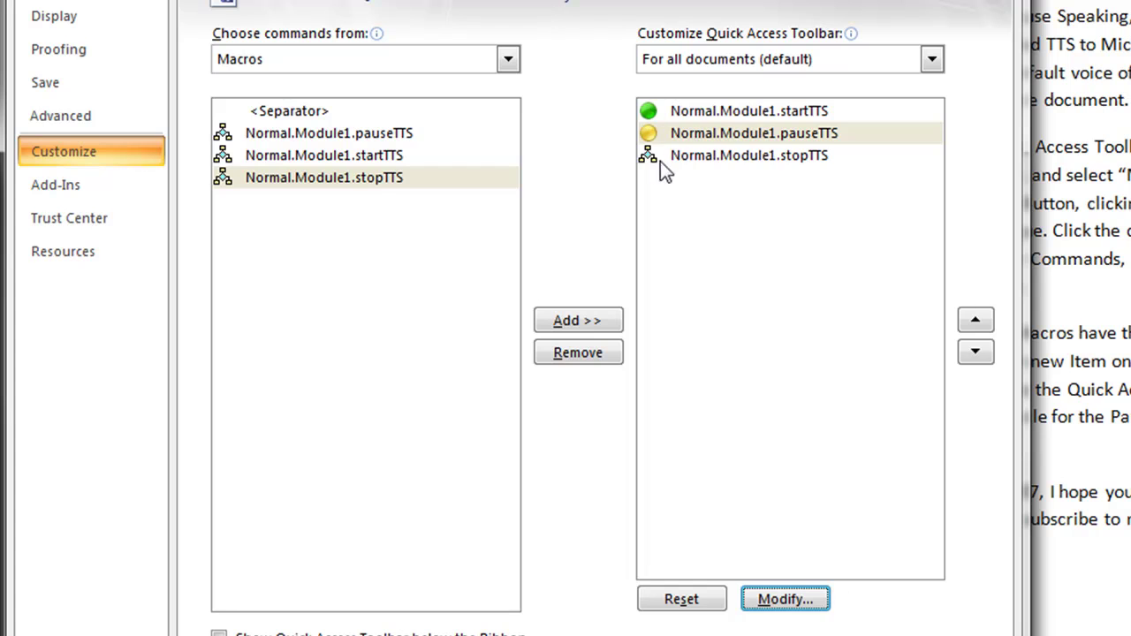
Step: Give the stopTTS toolbar entry a red circle icon
left_click(707, 162)
left_click(795, 598)
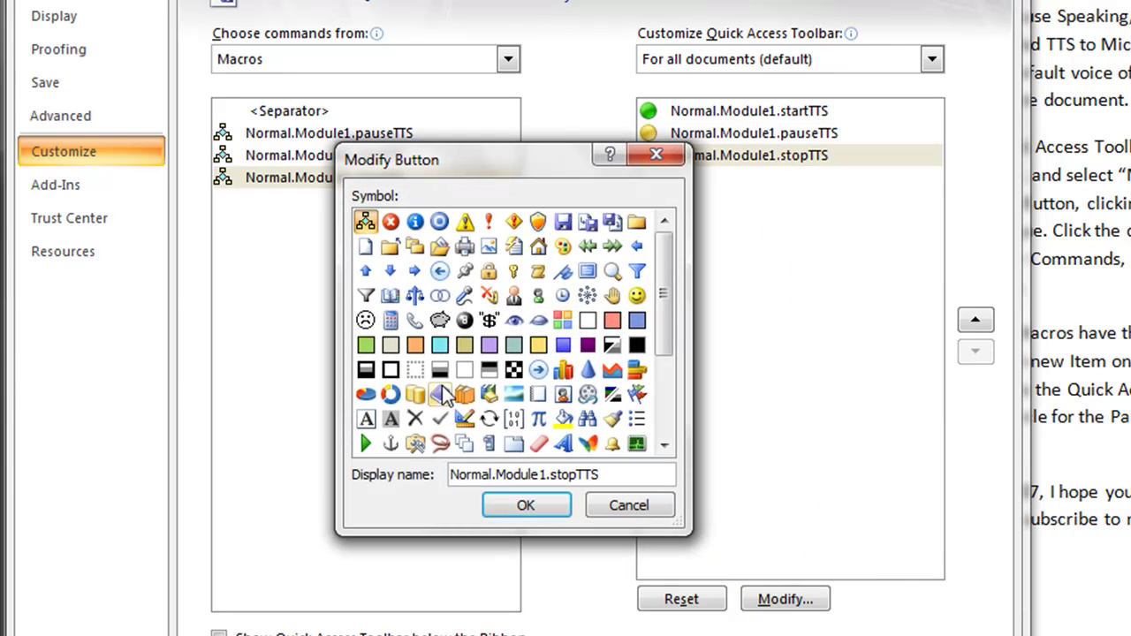
left_click_drag(664, 283, 664, 366)
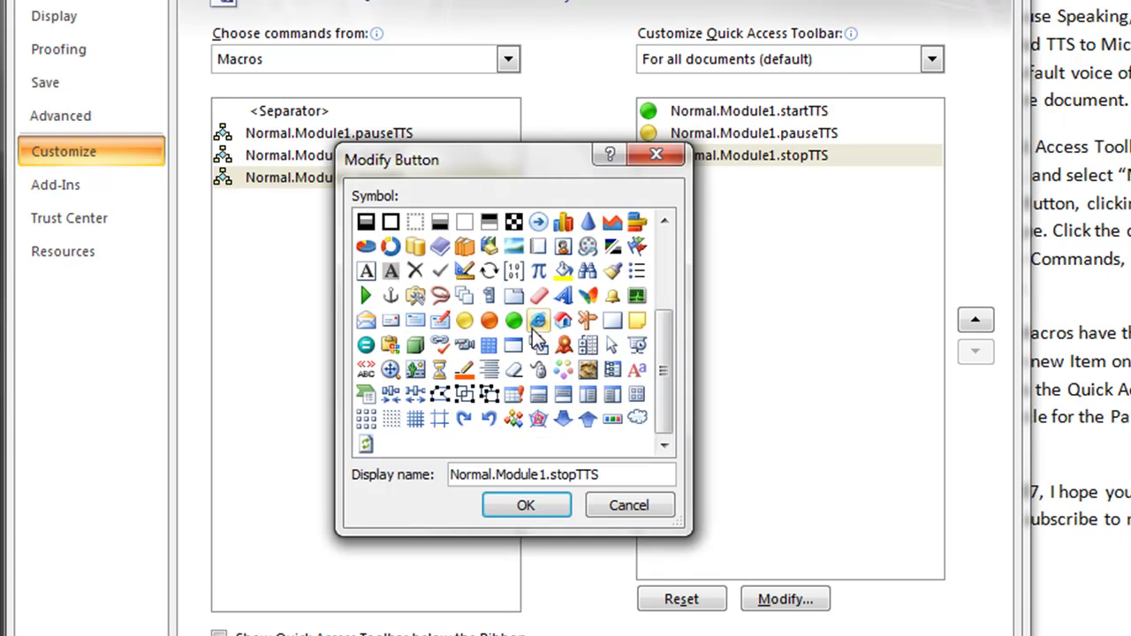
left_click(496, 321)
Step: Confirm Word Options with OK to keep the new macro toolbar buttons
left_click(525, 505)
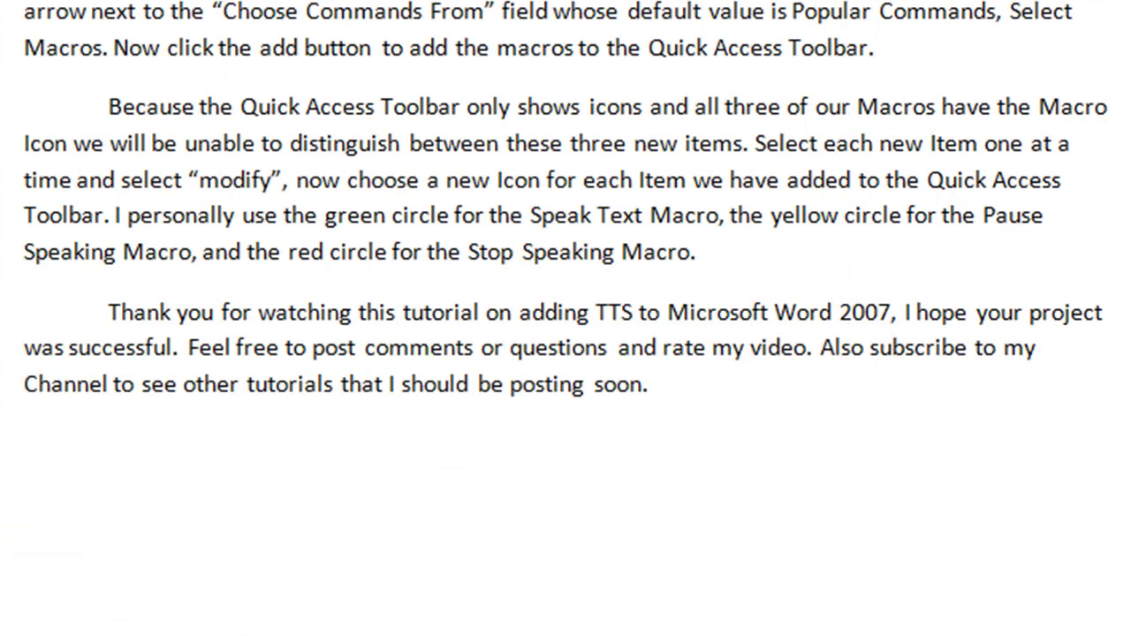